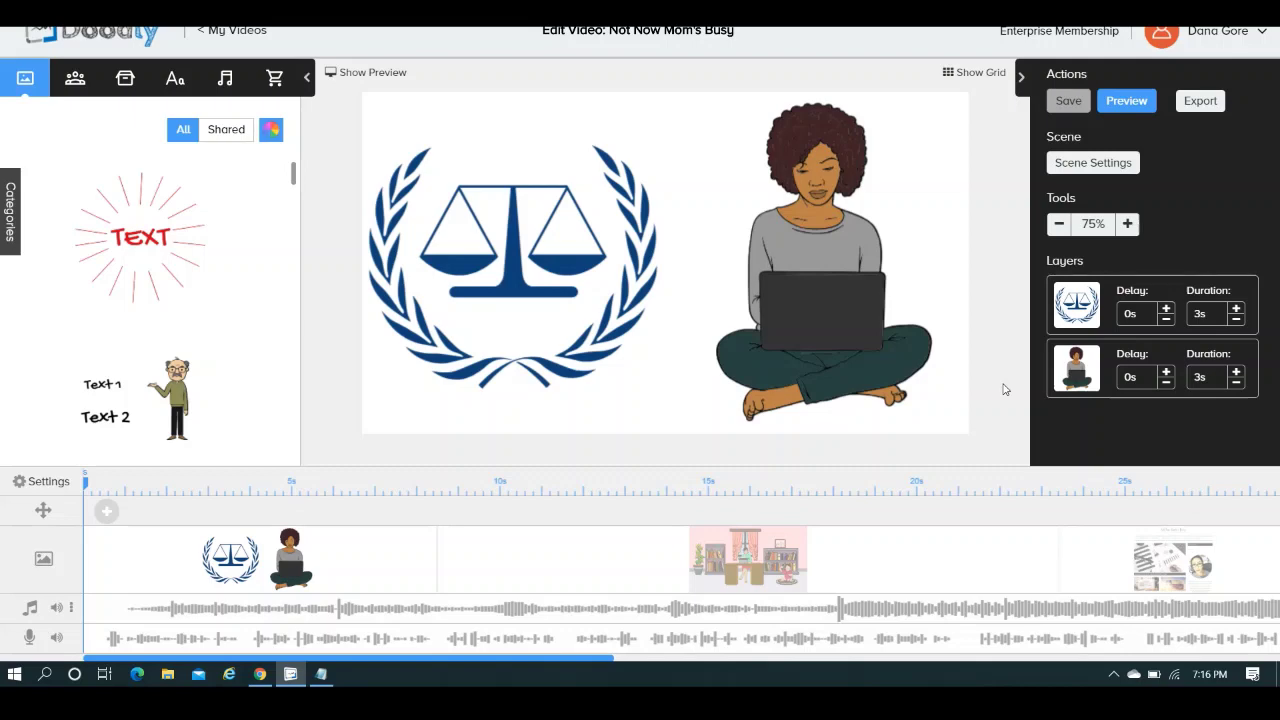
- View the narration script in Notepad, then the Not Now Mom's Busy blog homepage in Chrome
{"action": "left_click", "coordinate": [328, 676]}
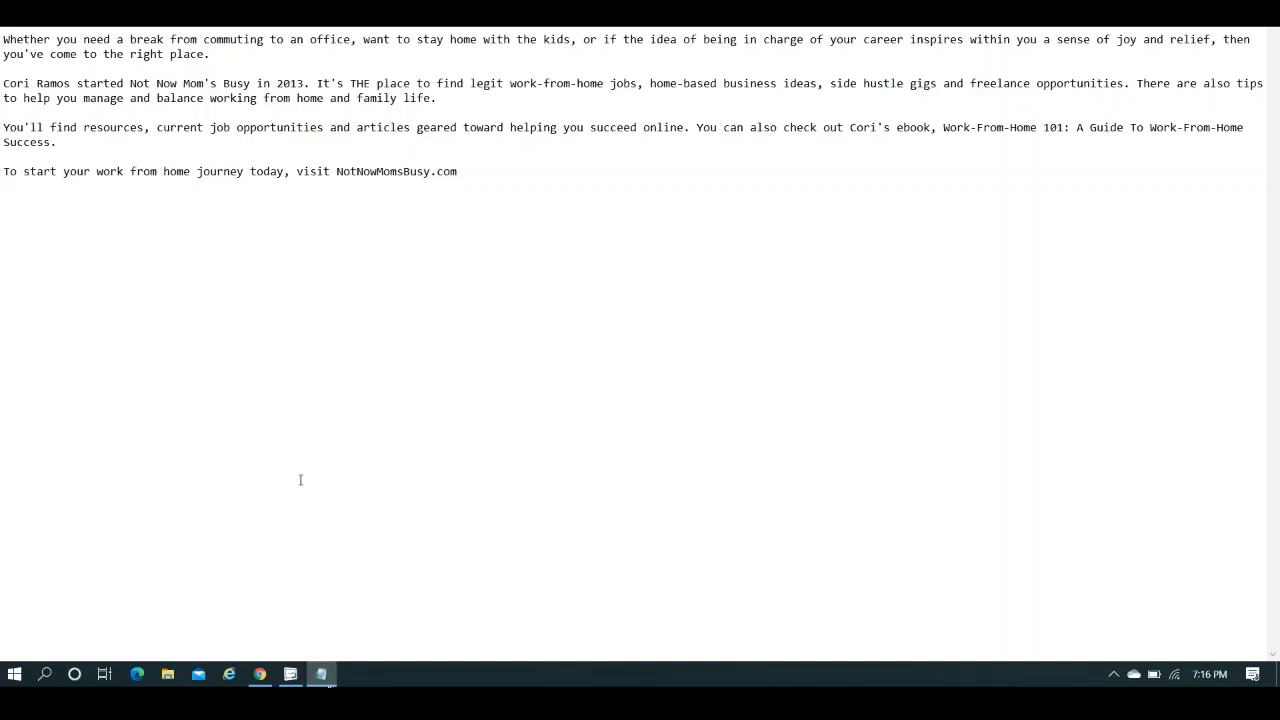
{"action": "left_click", "coordinate": [260, 676]}
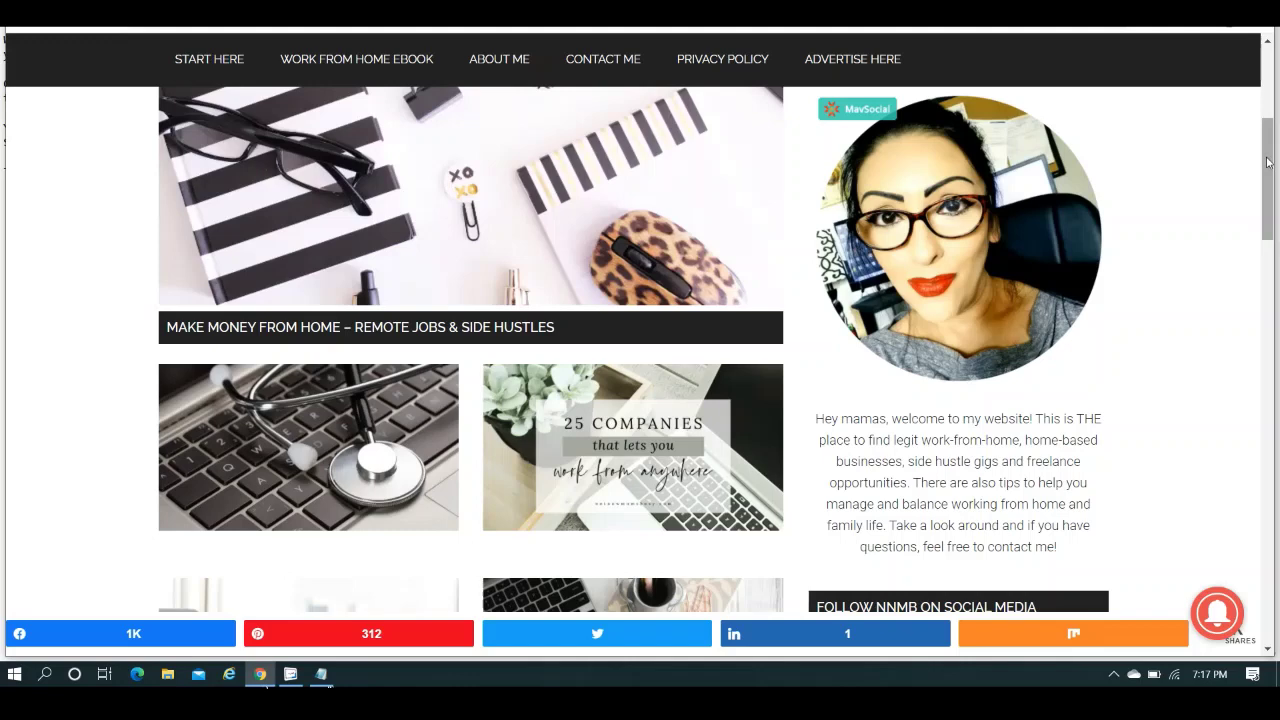
- Compare the blog homepage with the Notepad script, switching back and forth and ending on the script
{"action": "left_click", "coordinate": [324, 677]}
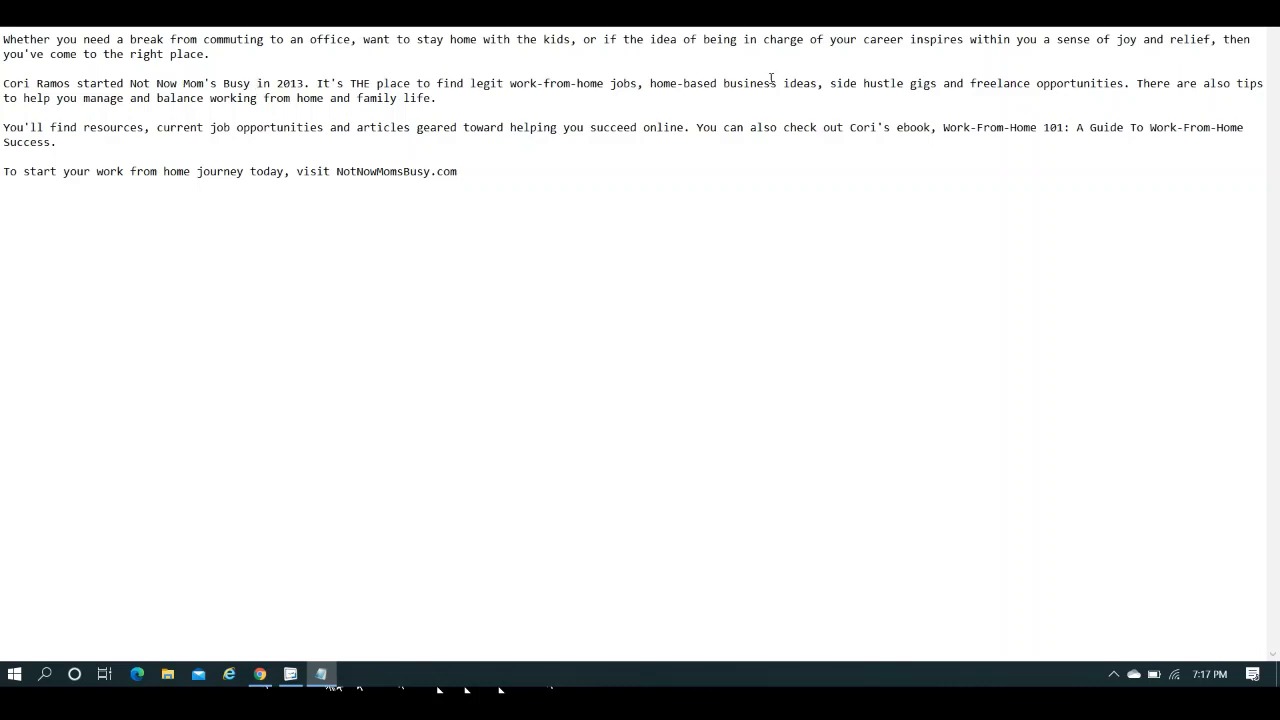
{"action": "left_click", "coordinate": [260, 674]}
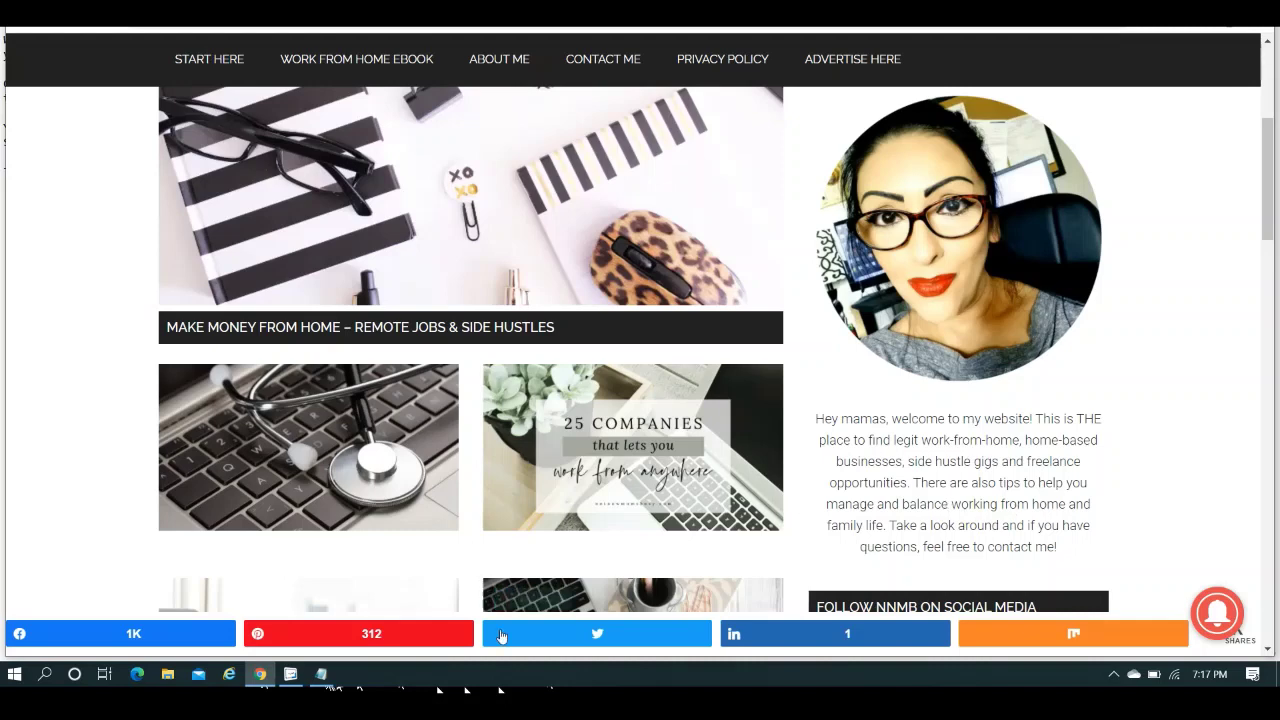
{"action": "left_click", "coordinate": [318, 676]}
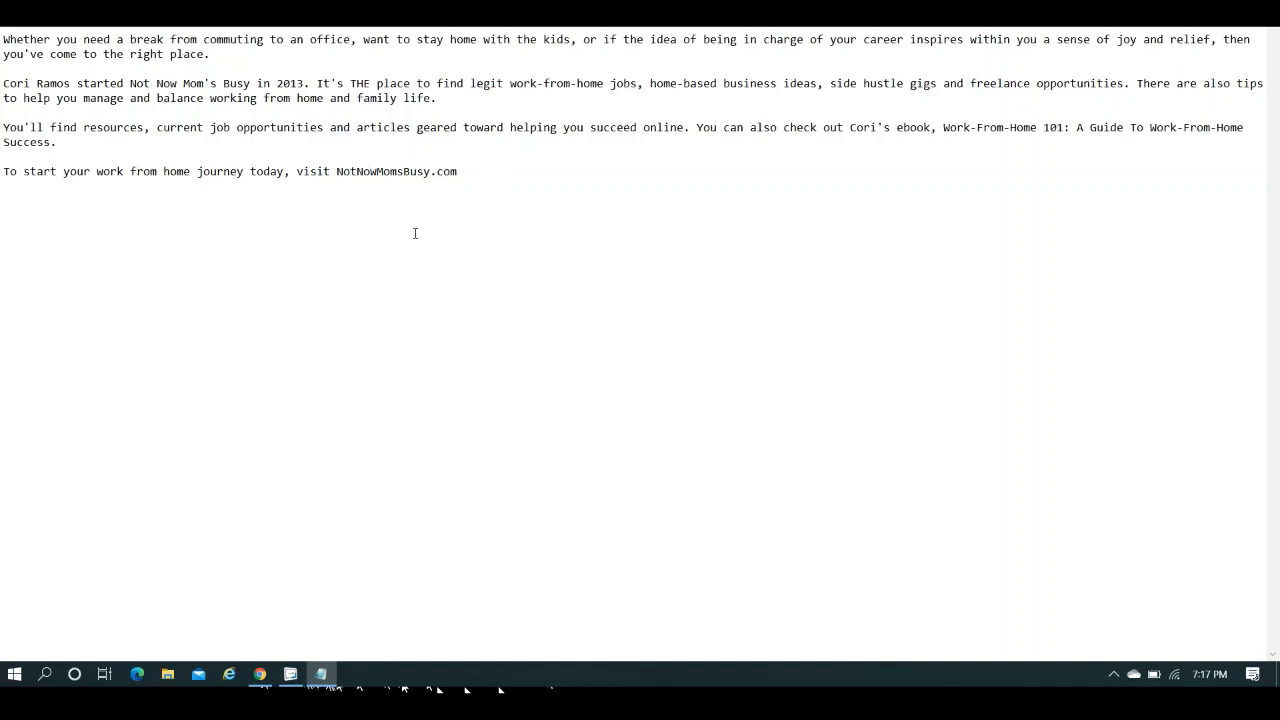
- Switch to the Doodly editor, recheck the Notepad script, then return to the three-scene Doodly project
{"action": "mouse_move", "coordinate": [289, 677]}
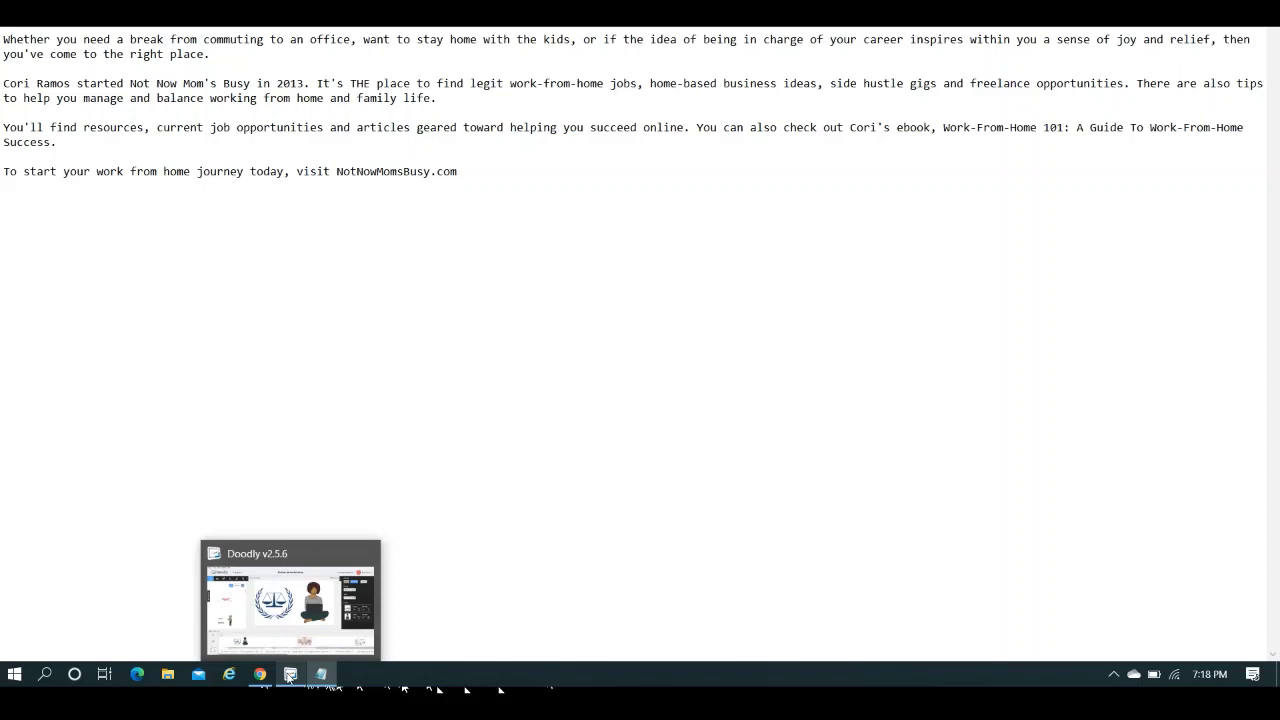
{"action": "left_click", "coordinate": [289, 677]}
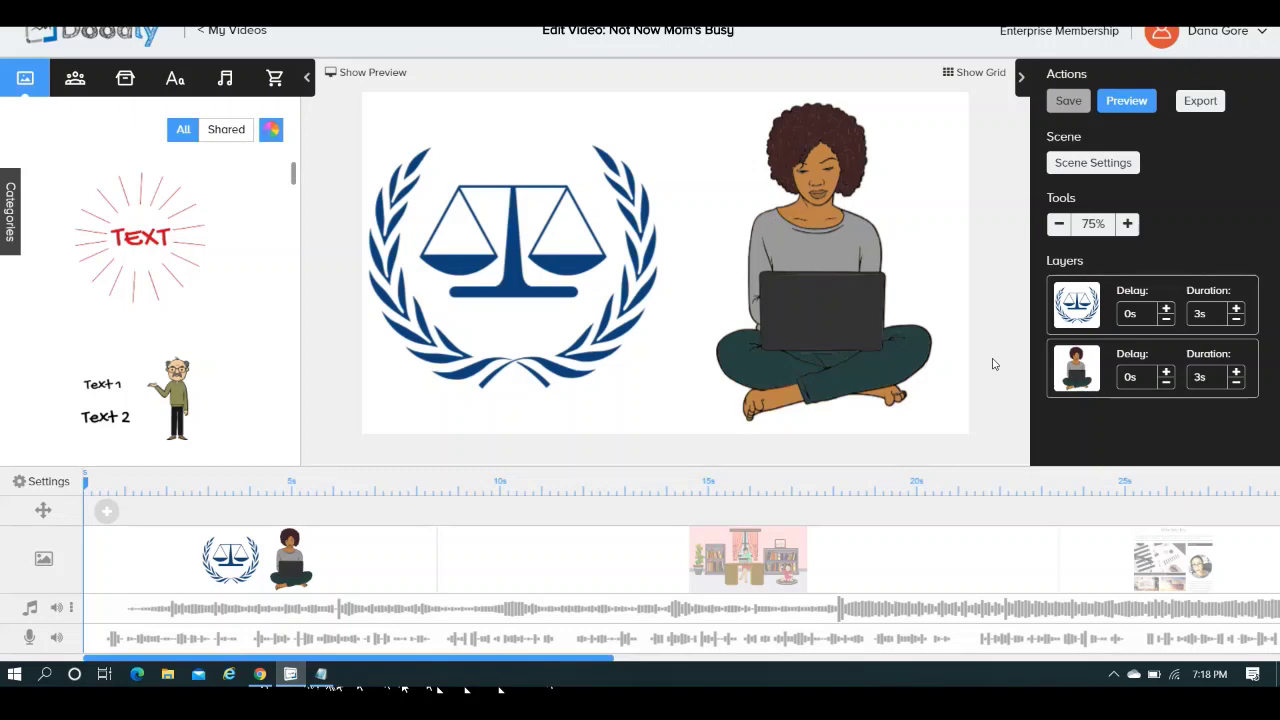
{"action": "left_click", "coordinate": [327, 679]}
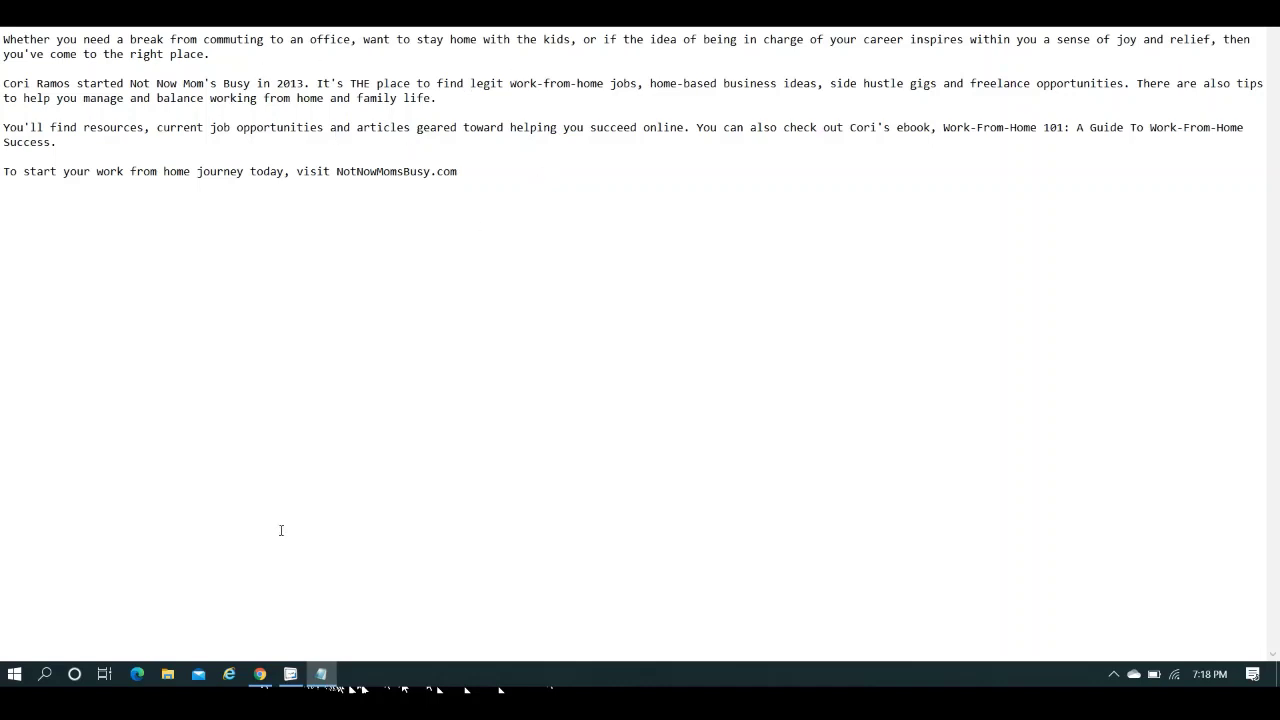
{"action": "left_click", "coordinate": [291, 673]}
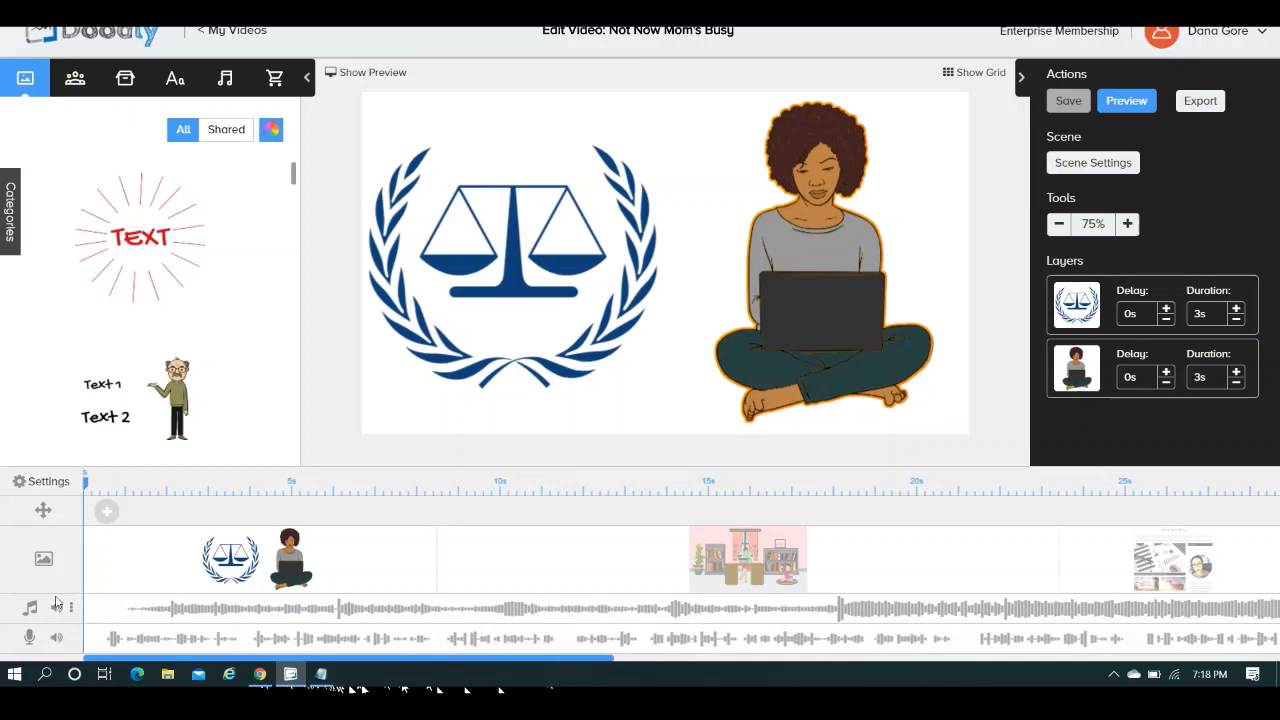
{"action": "mouse_move", "coordinate": [56, 612]}
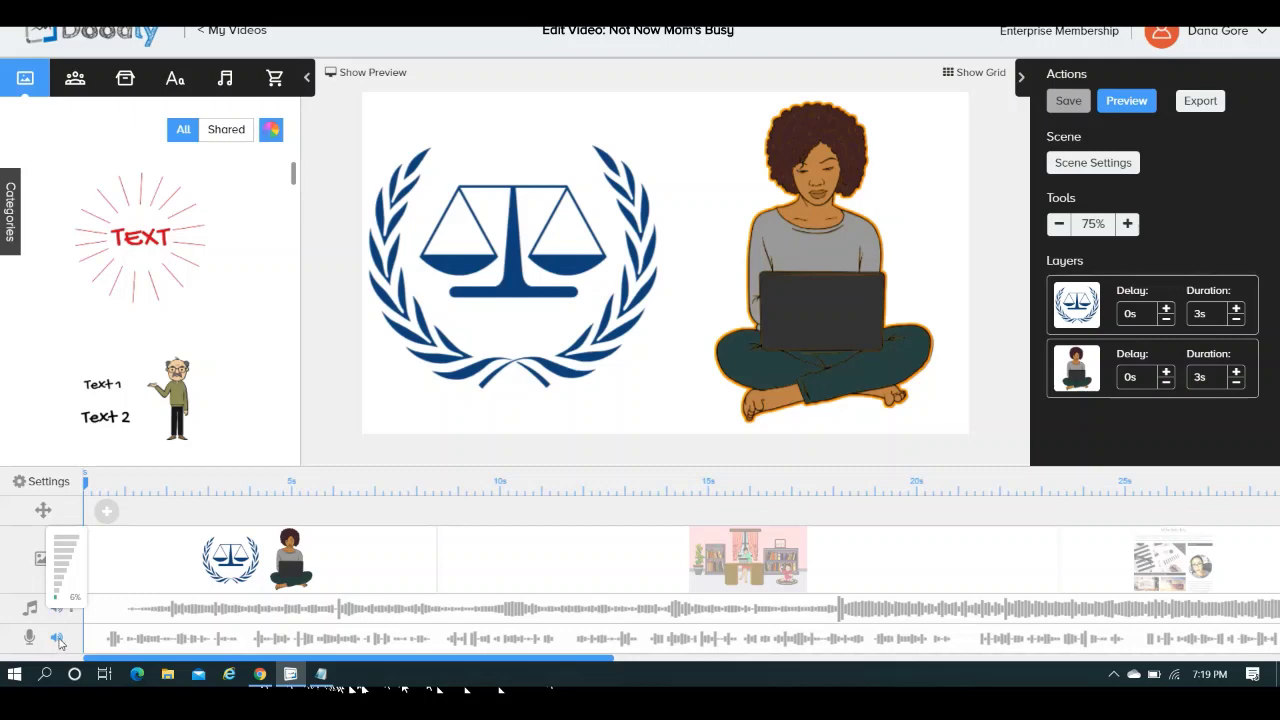
{"action": "mouse_move", "coordinate": [58, 643]}
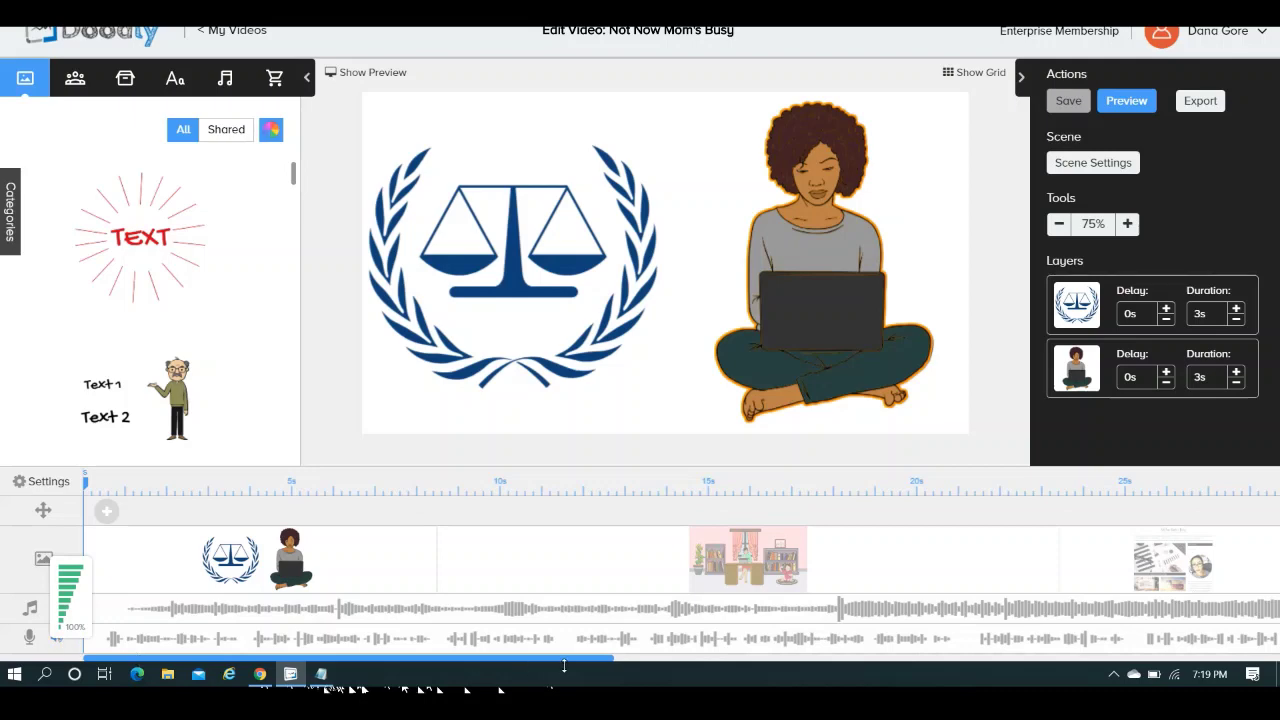
{"action": "left_click_drag", "start_coordinate": [573, 660], "coordinate": [1251, 680]}
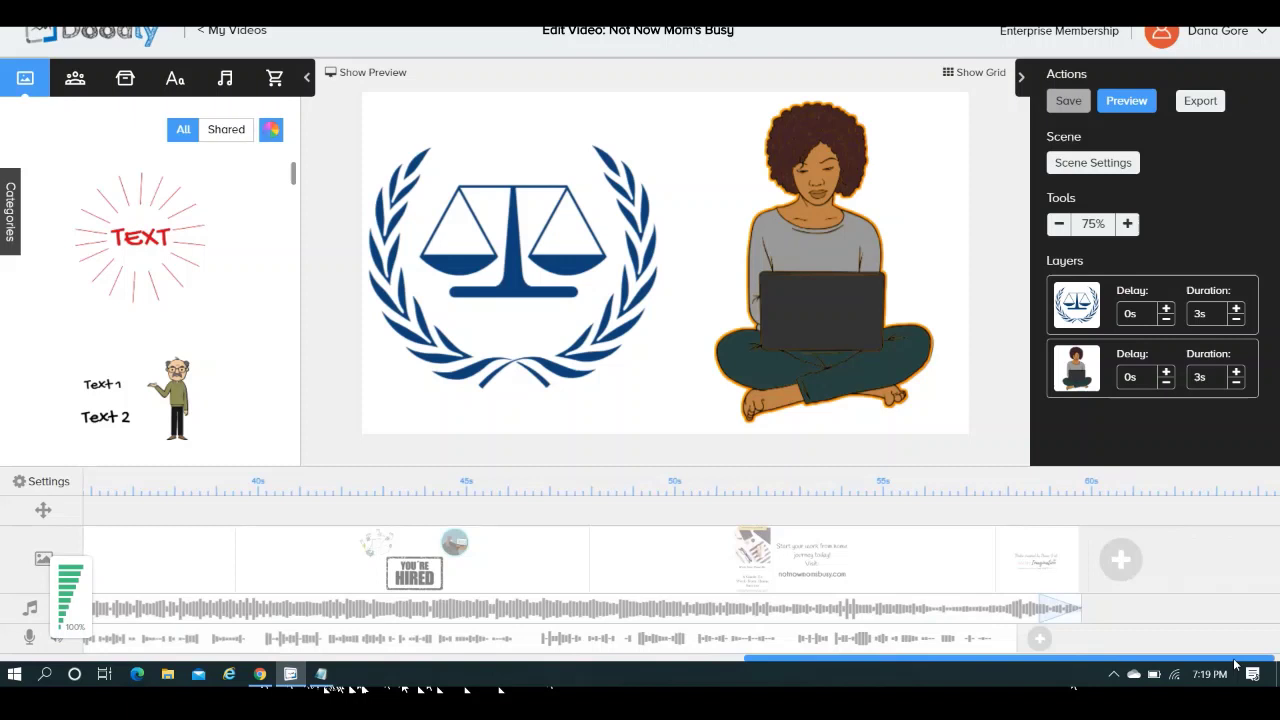
{"action": "mouse_move", "coordinate": [1015, 646]}
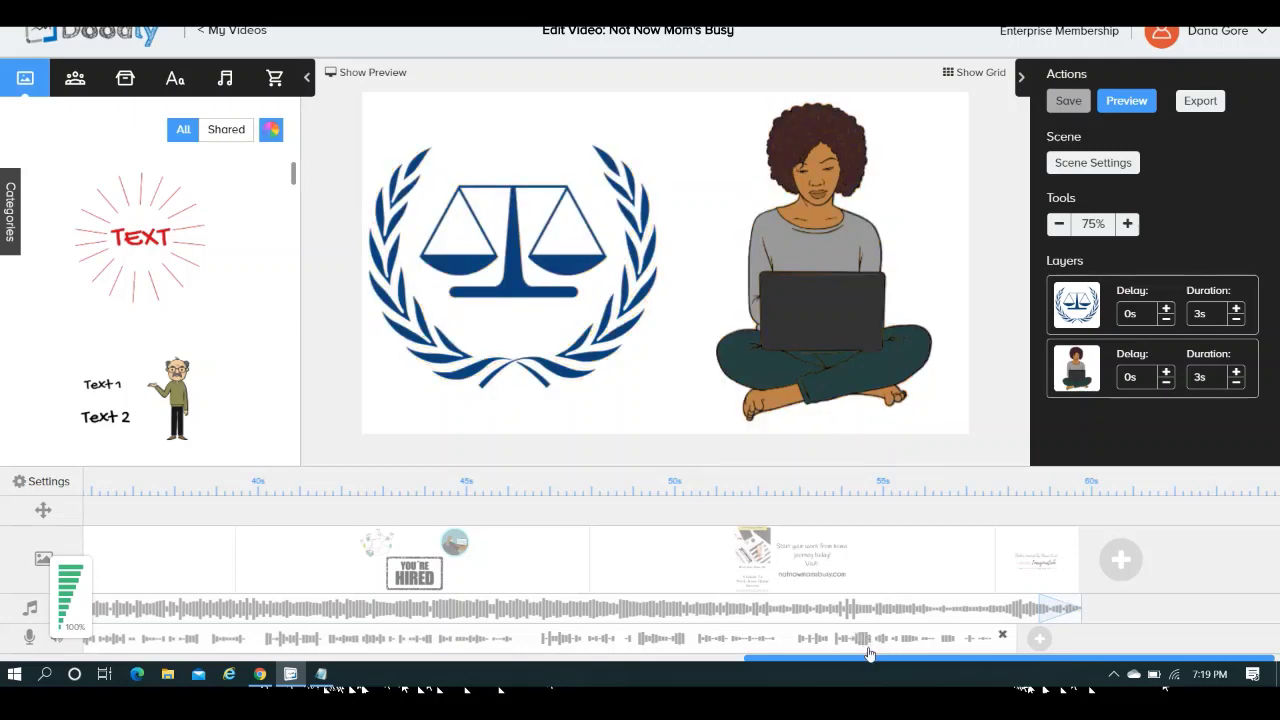
{"action": "left_click_drag", "start_coordinate": [873, 662], "coordinate": [237, 667]}
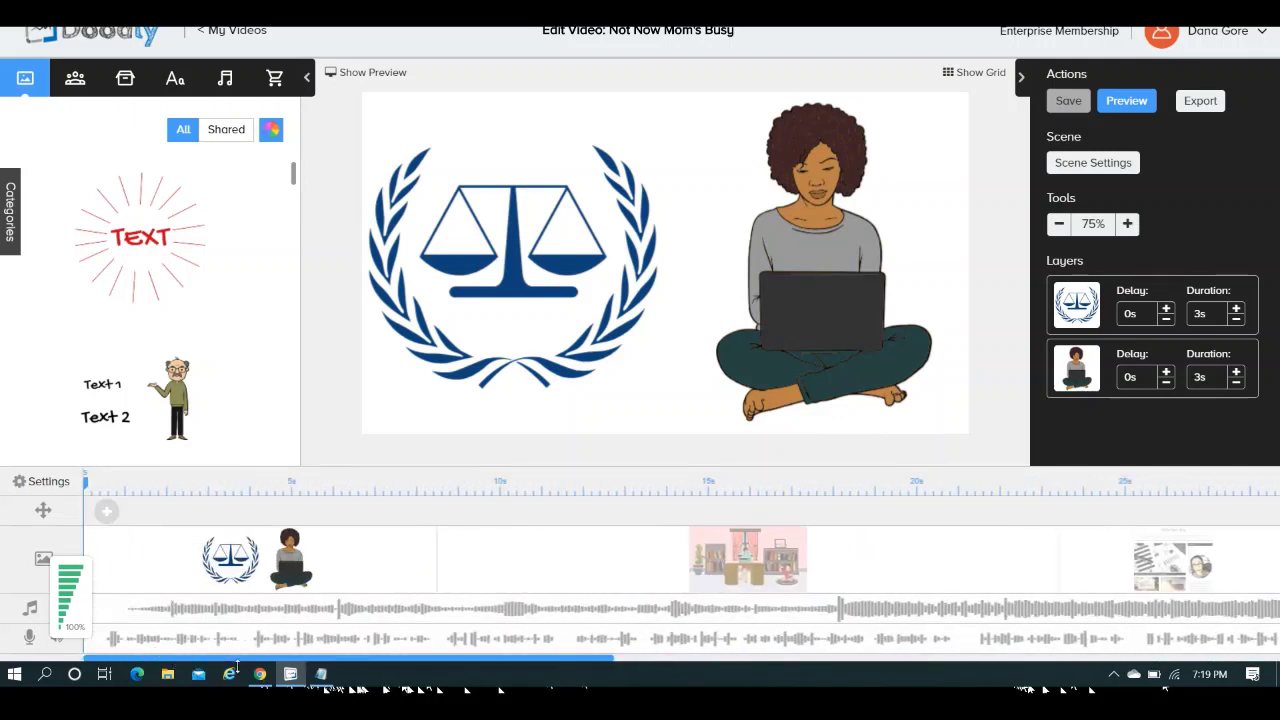
{"action": "left_click", "coordinate": [328, 682]}
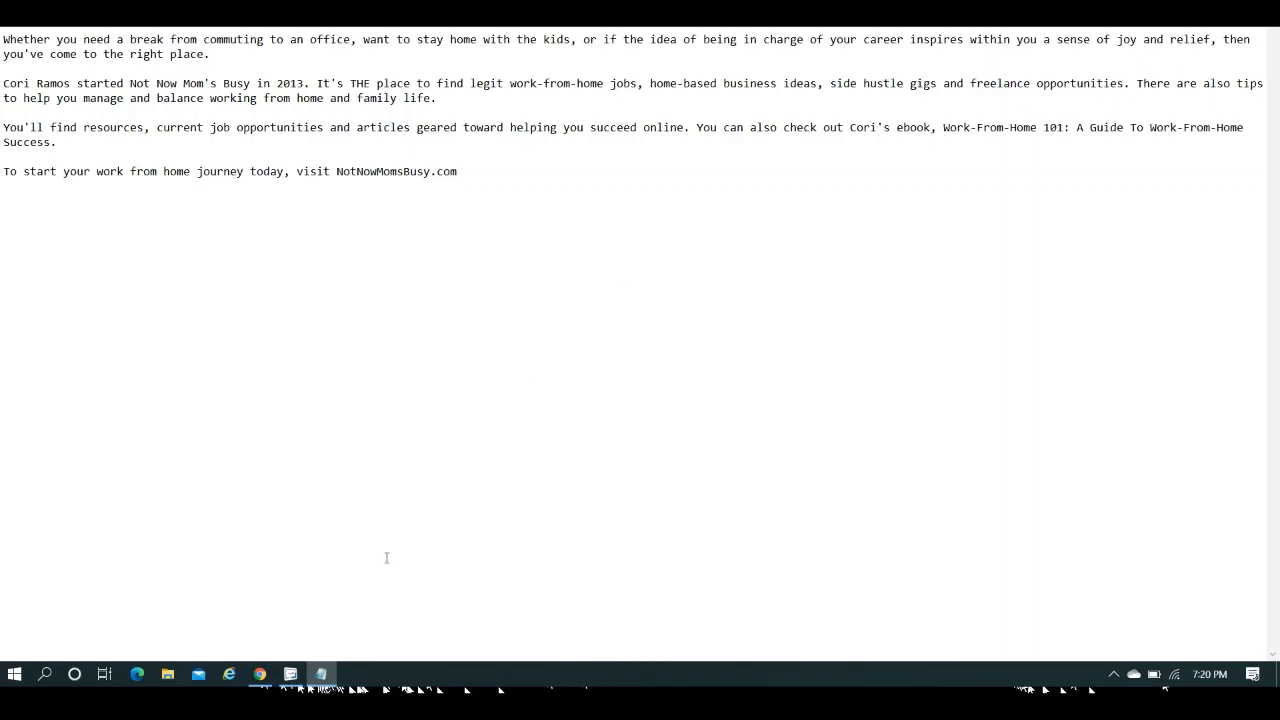
{"action": "left_click", "coordinate": [260, 674]}
{"action": "left_click", "coordinate": [291, 674]}
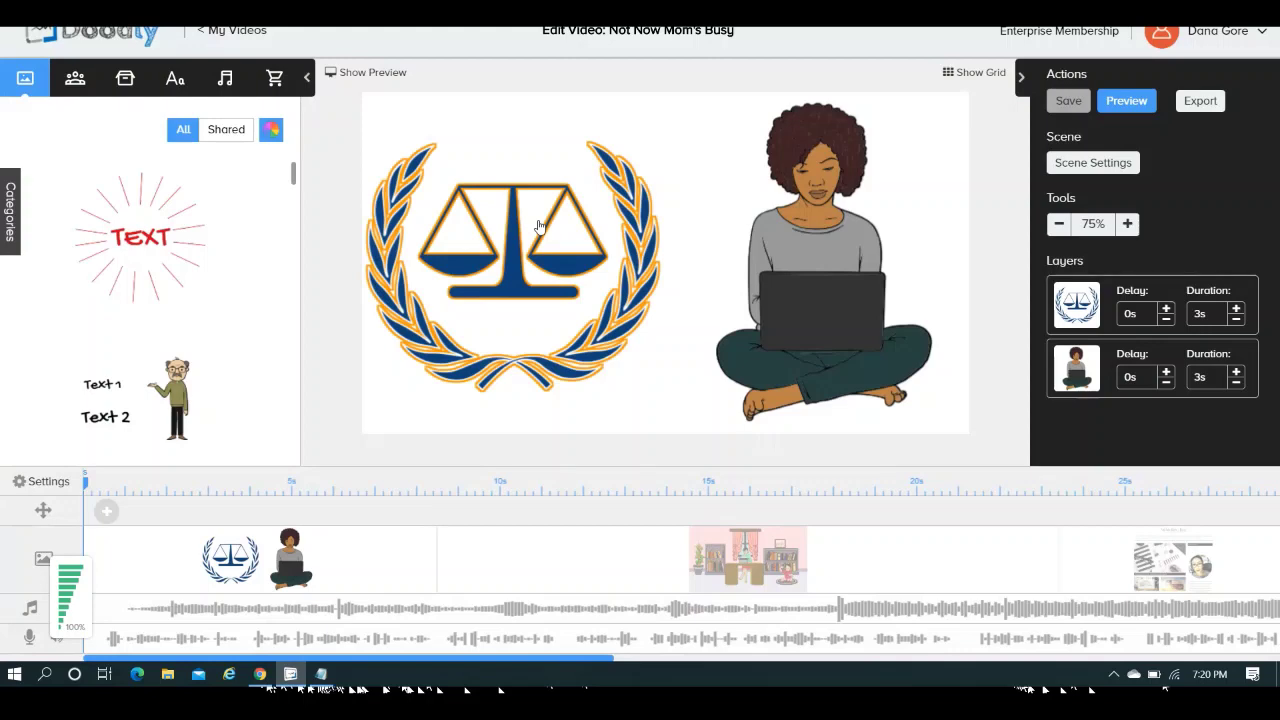
- Search the Props library for 'scale' and toggle Doodly Rainbow off and back on
{"action": "left_click", "coordinate": [124, 88]}
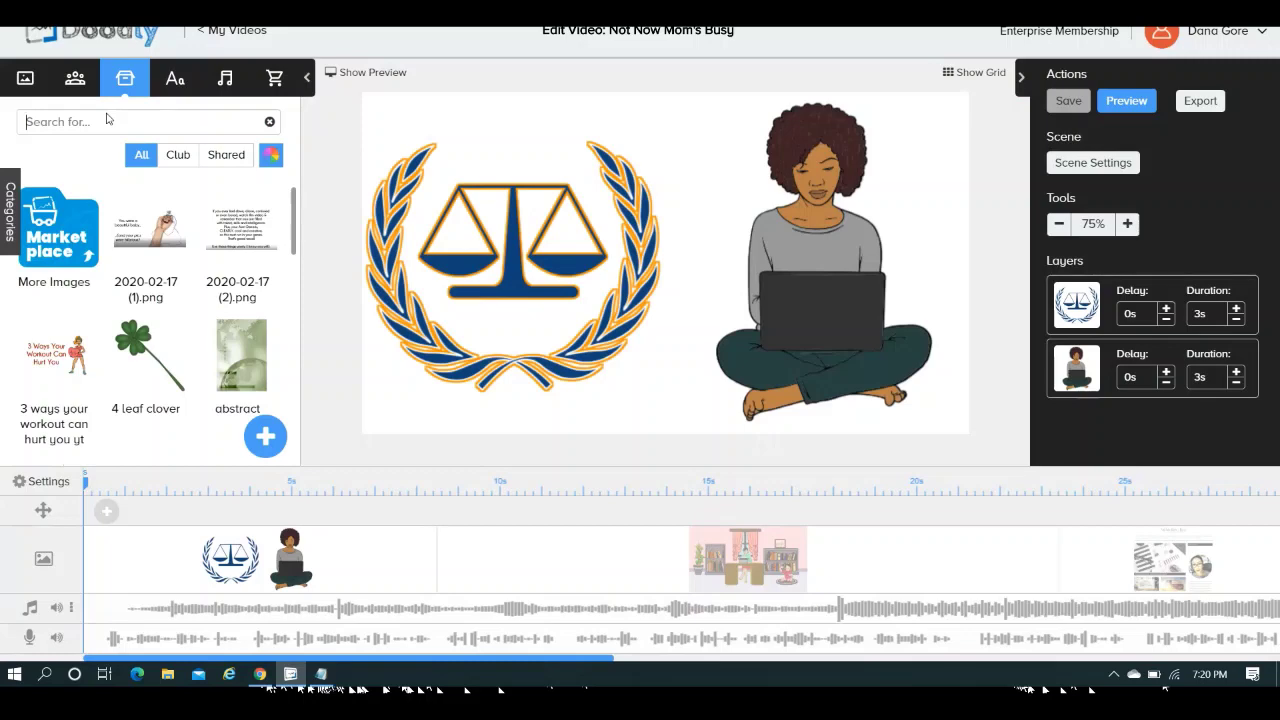
{"action": "type", "text": "scale"}
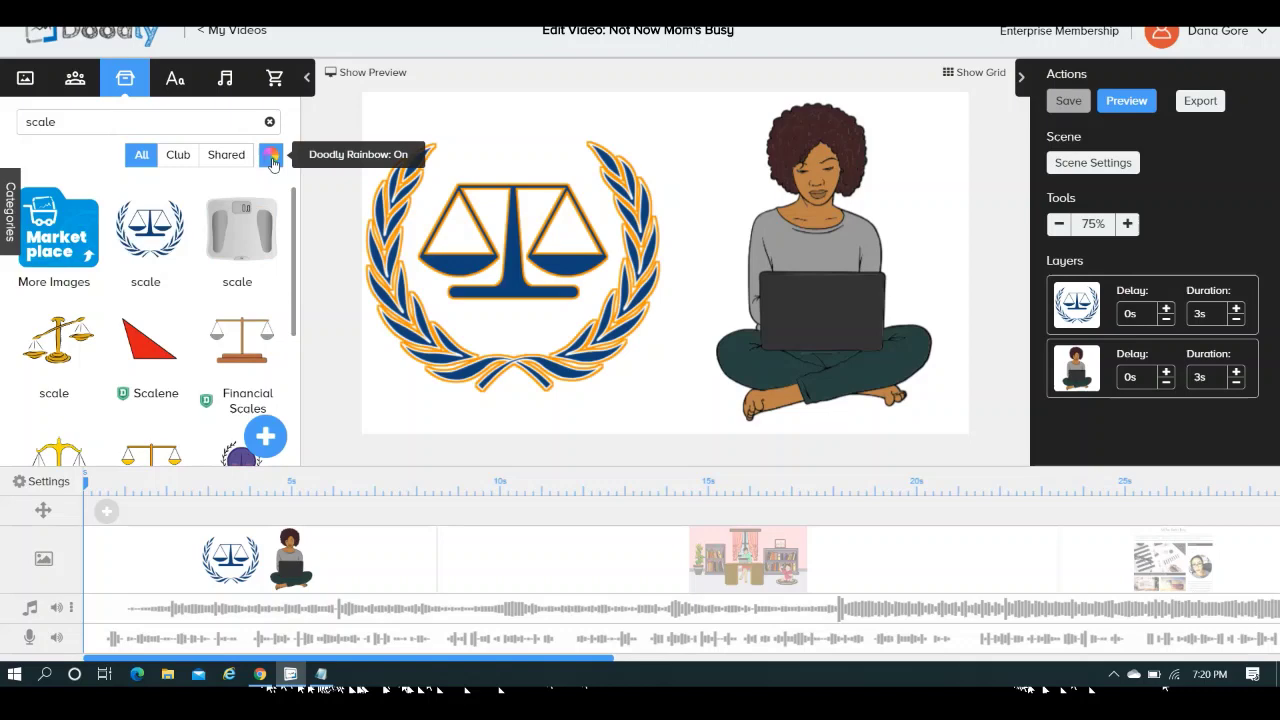
{"action": "left_click", "coordinate": [272, 158]}
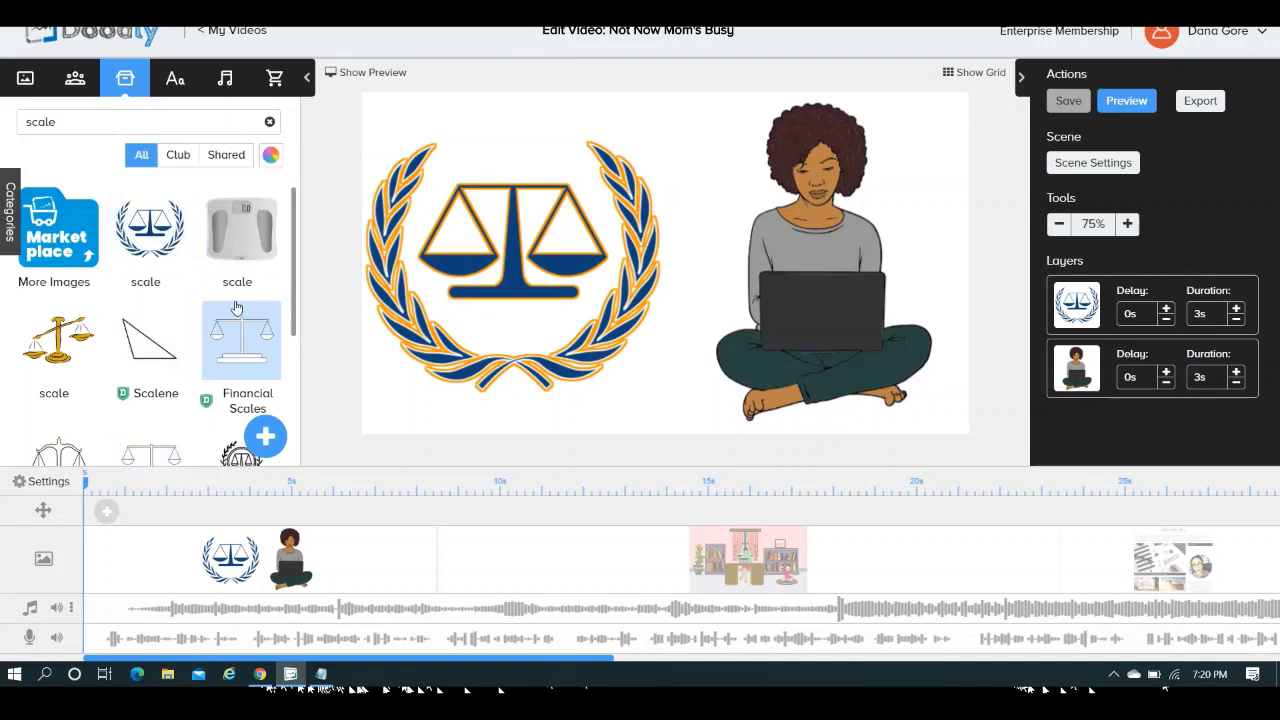
{"action": "left_click", "coordinate": [270, 156]}
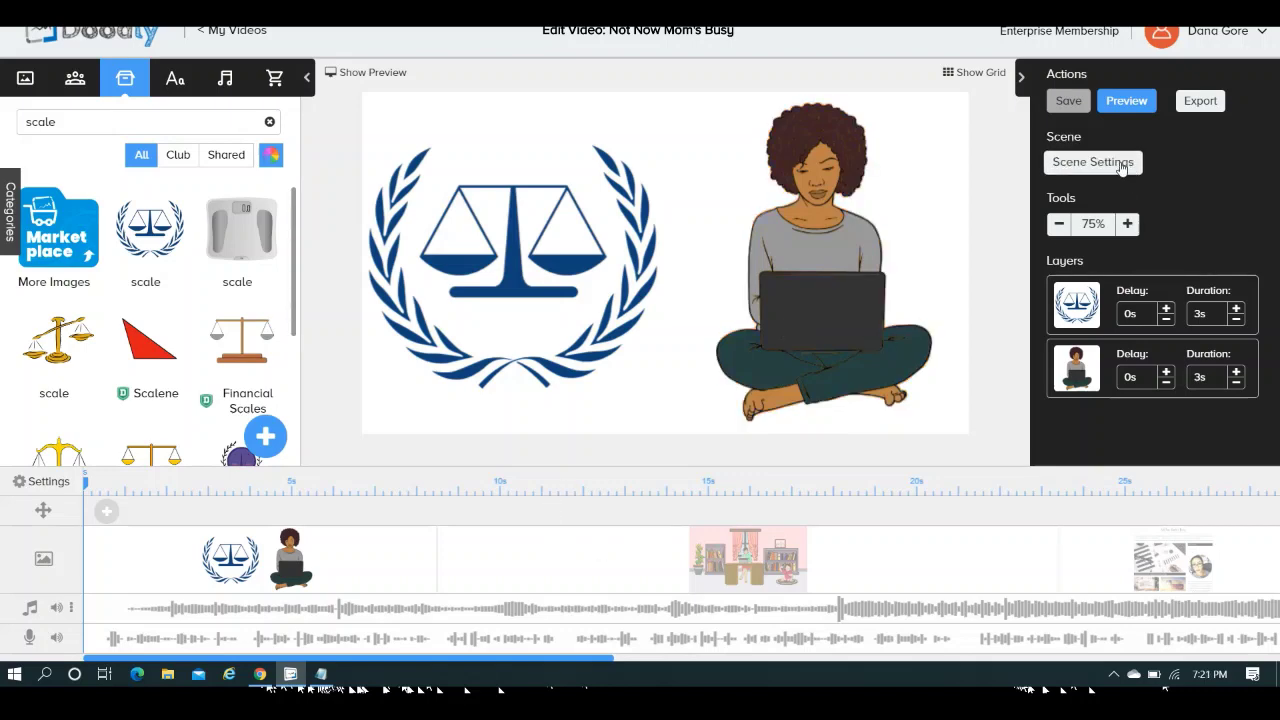
- Apply the opening scene's Scene Settings and open the second, office scene from the timeline
{"action": "left_click", "coordinate": [1093, 162]}
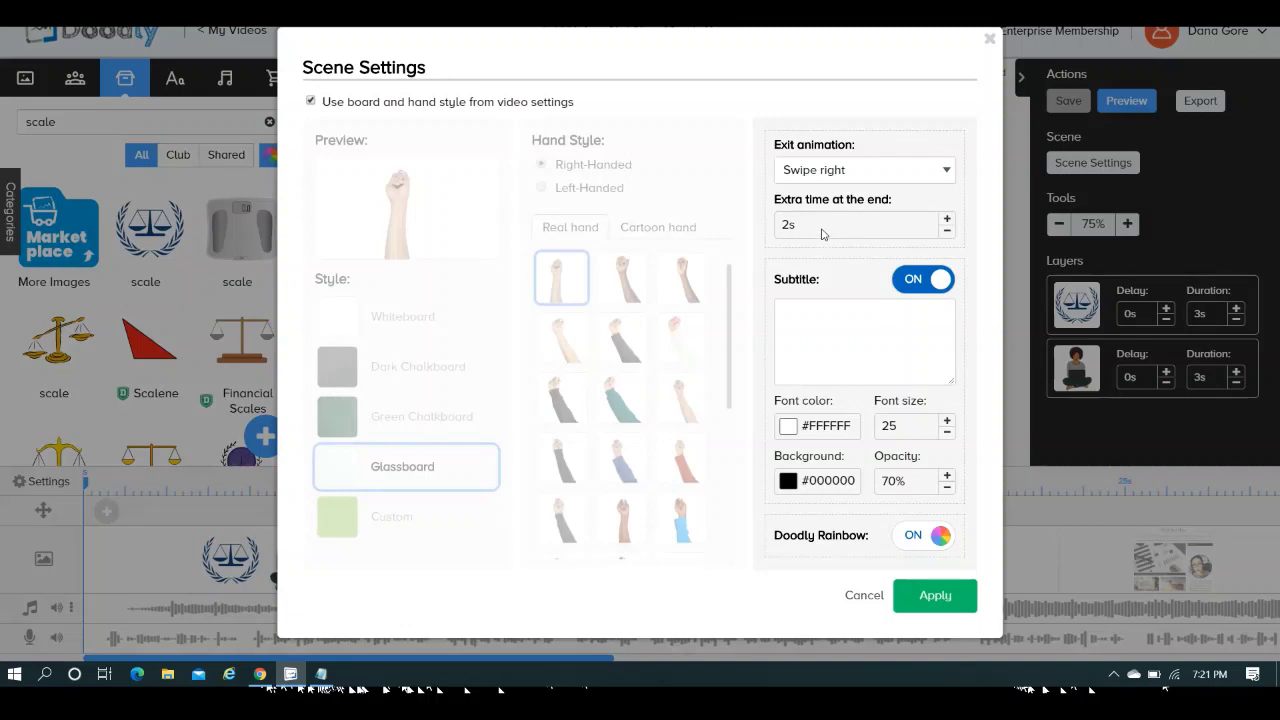
{"action": "left_click", "coordinate": [930, 597]}
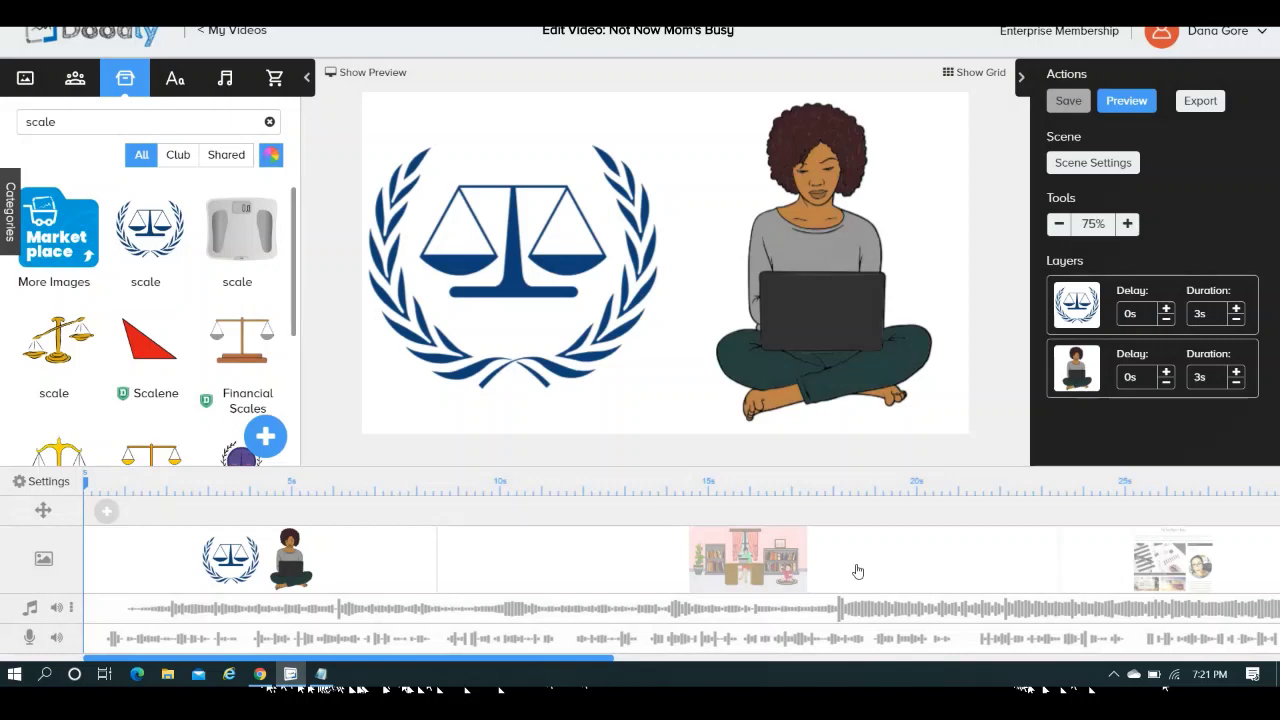
{"action": "left_click", "coordinate": [857, 571]}
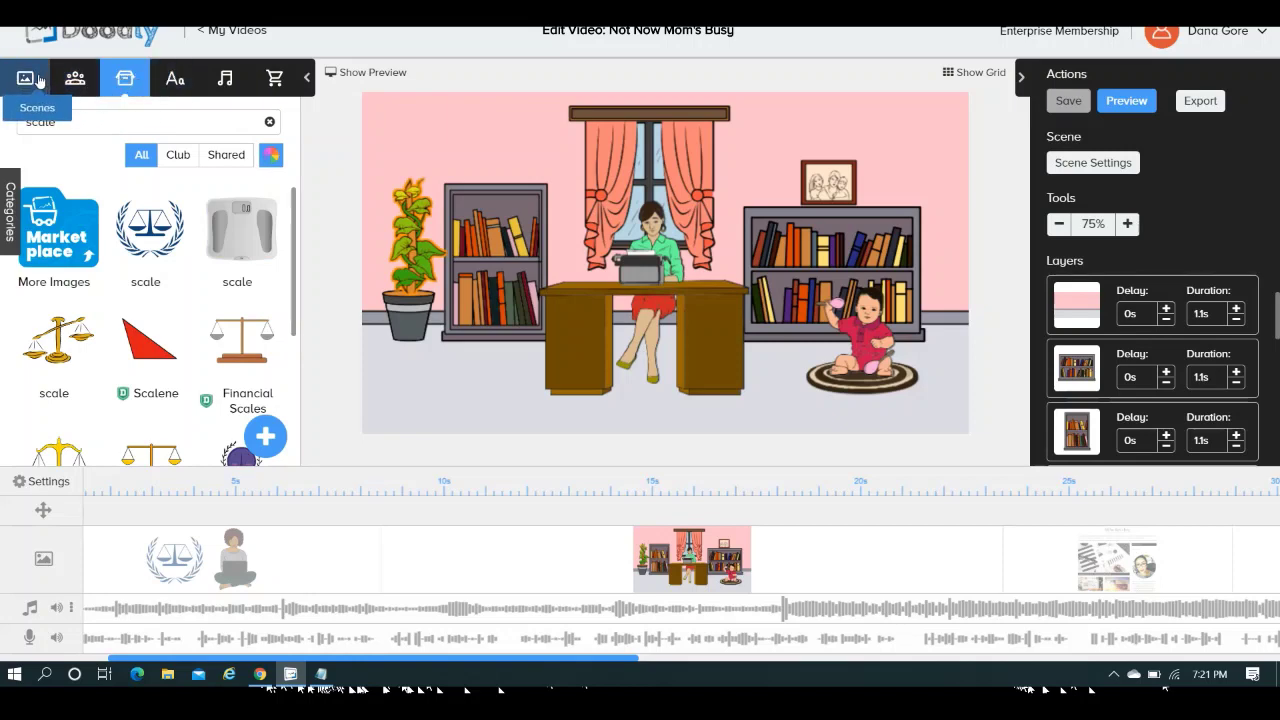
- Browse the ready-made Scenes library, scrolling down through its scene list
{"action": "left_click", "coordinate": [38, 80]}
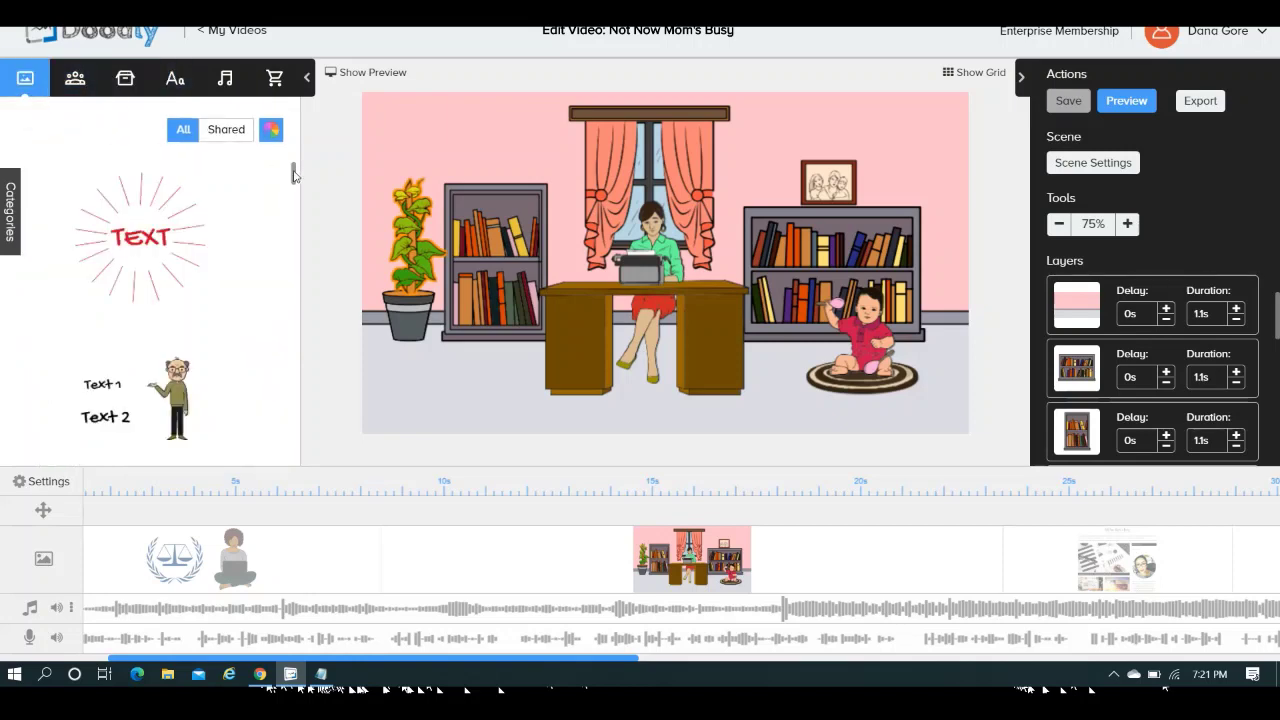
{"action": "scroll", "coordinate": [295, 180], "scroll_direction": "down", "scroll_amount": 1}
{"action": "left_click_drag", "start_coordinate": [295, 182], "coordinate": [285, 430]}
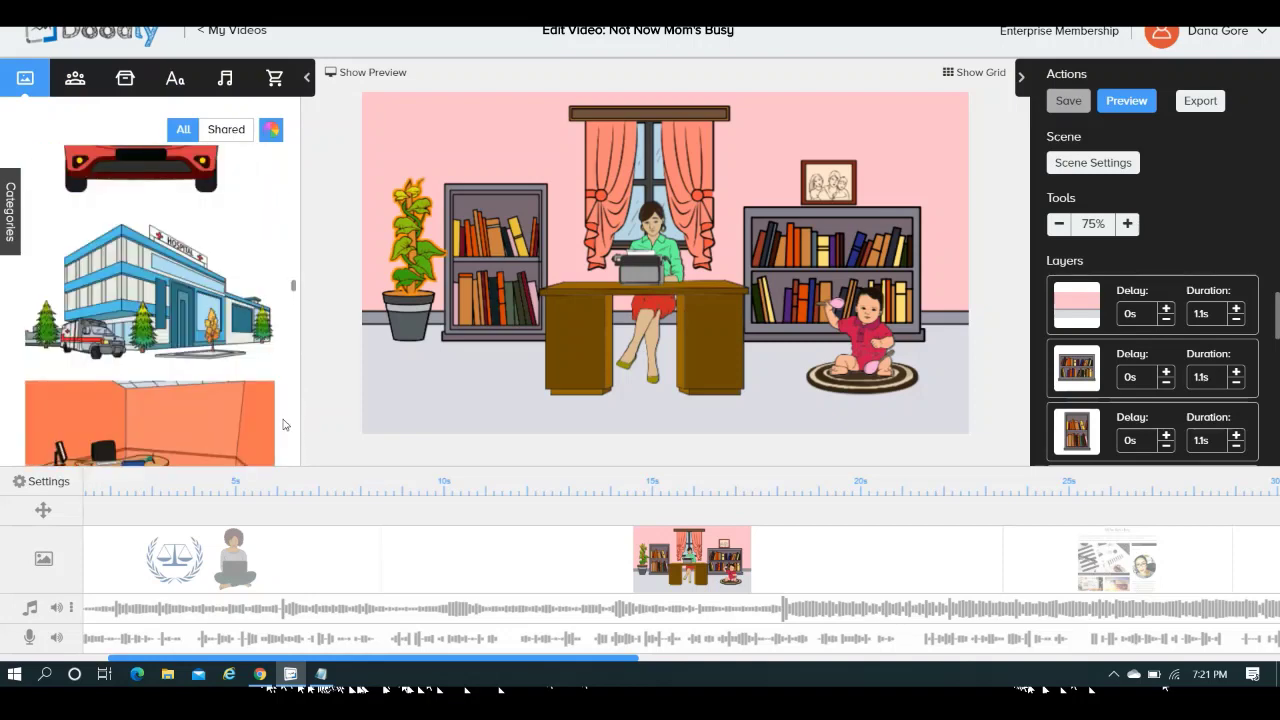
{"action": "scroll", "coordinate": [283, 429], "scroll_direction": "down", "scroll_amount": 3}
{"action": "scroll", "coordinate": [286, 443], "scroll_direction": "down", "scroll_amount": 1}
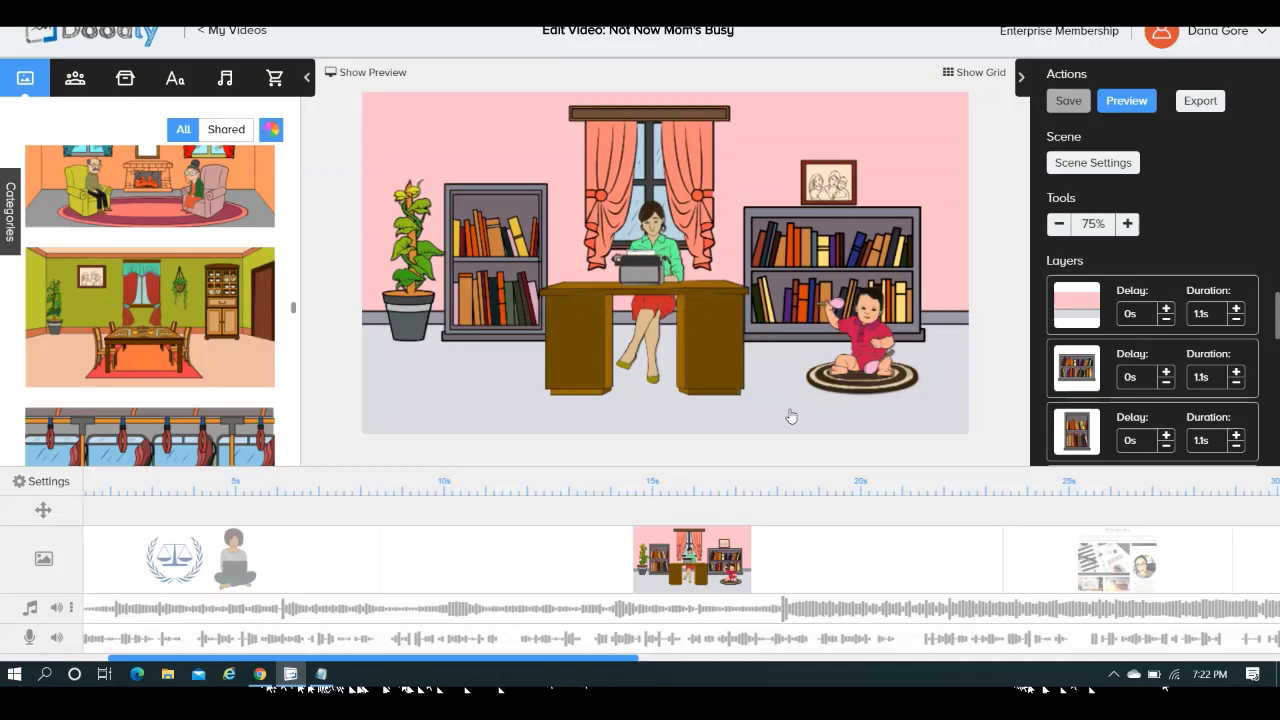
{"action": "left_click", "coordinate": [309, 583]}
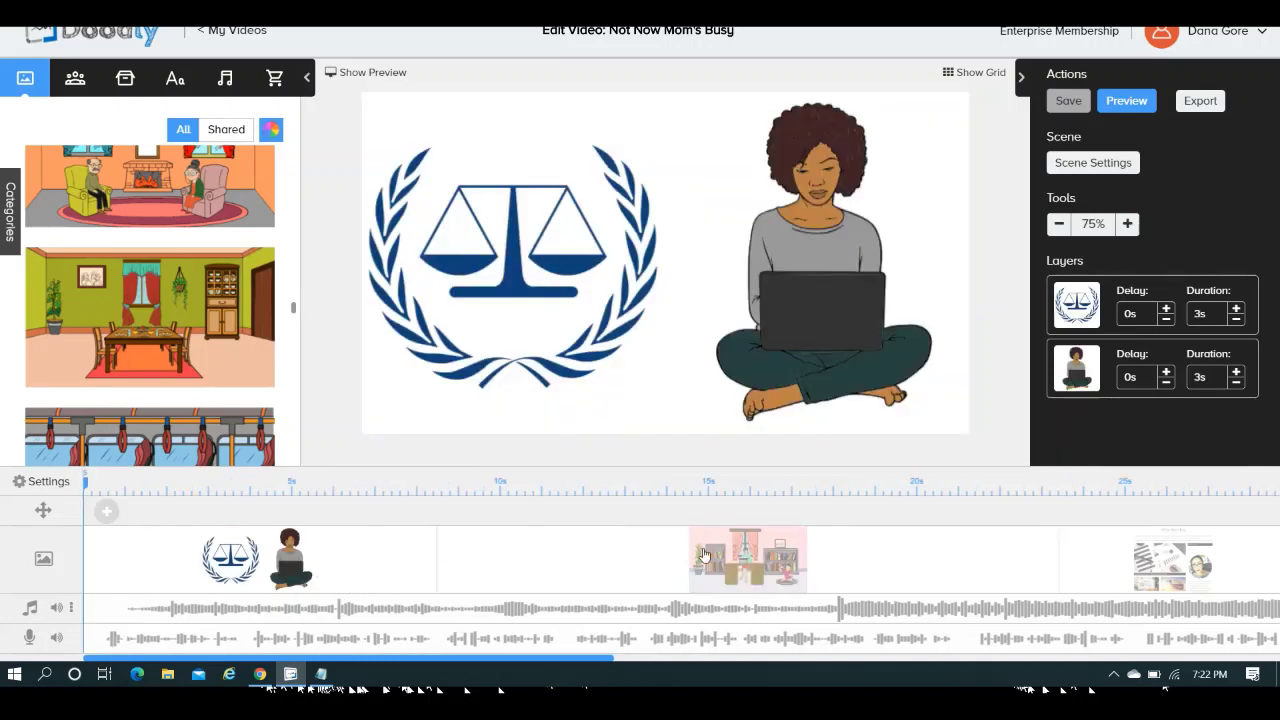
{"action": "left_click", "coordinate": [843, 566]}
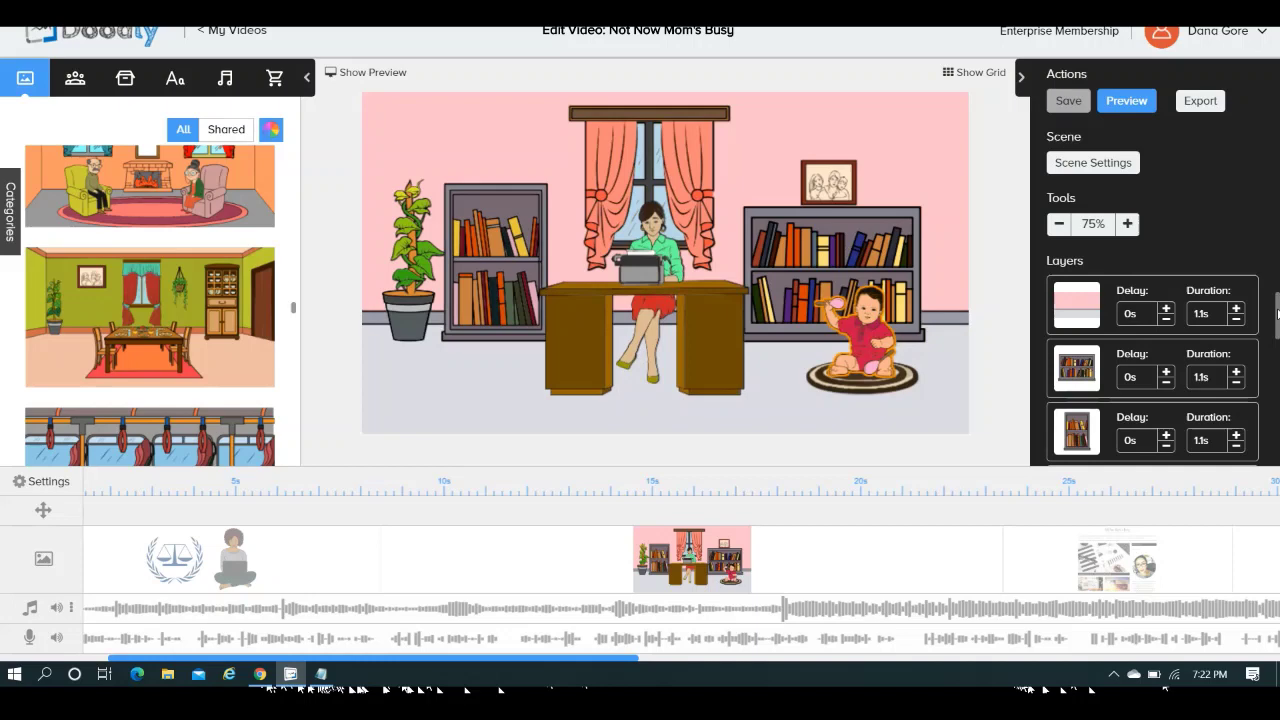
{"action": "scroll", "coordinate": [1212, 297], "scroll_direction": "down", "scroll_amount": 1}
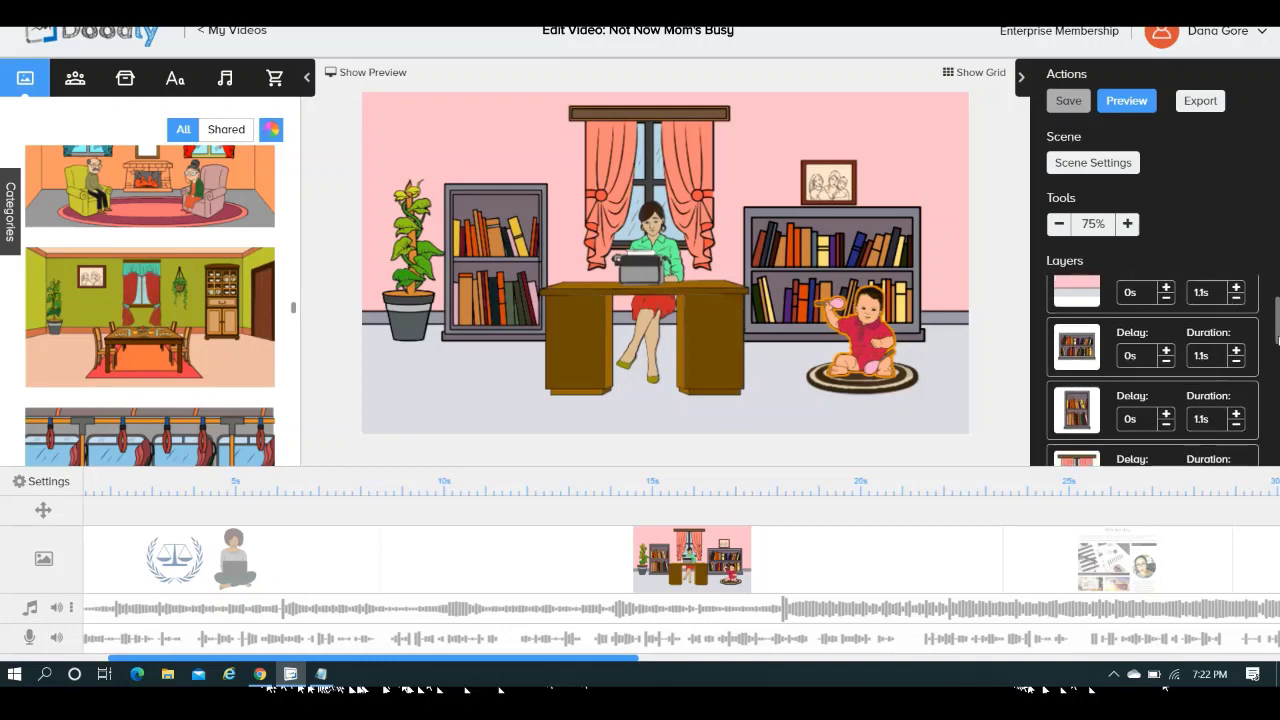
{"action": "left_click_drag", "start_coordinate": [1277, 340], "coordinate": [1270, 457]}
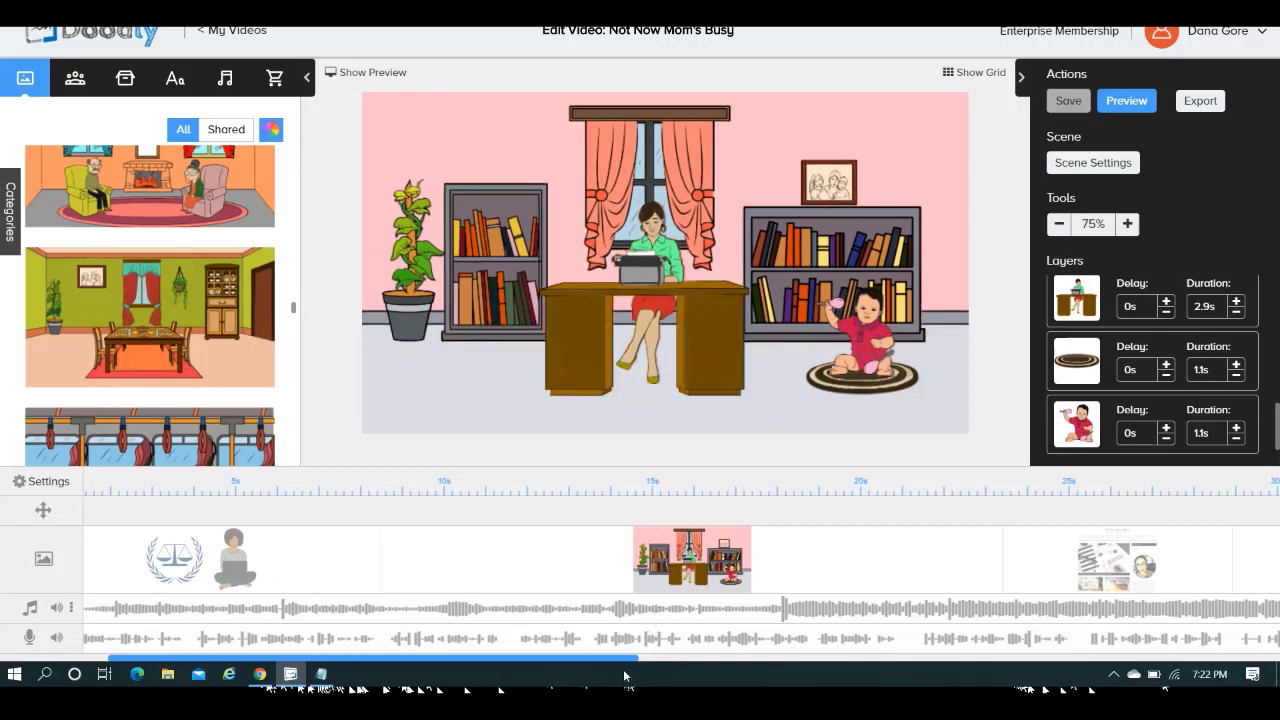
- Apply the office scene's settings and open the website screenshot scene from the timeline
{"action": "left_click", "coordinate": [1084, 166]}
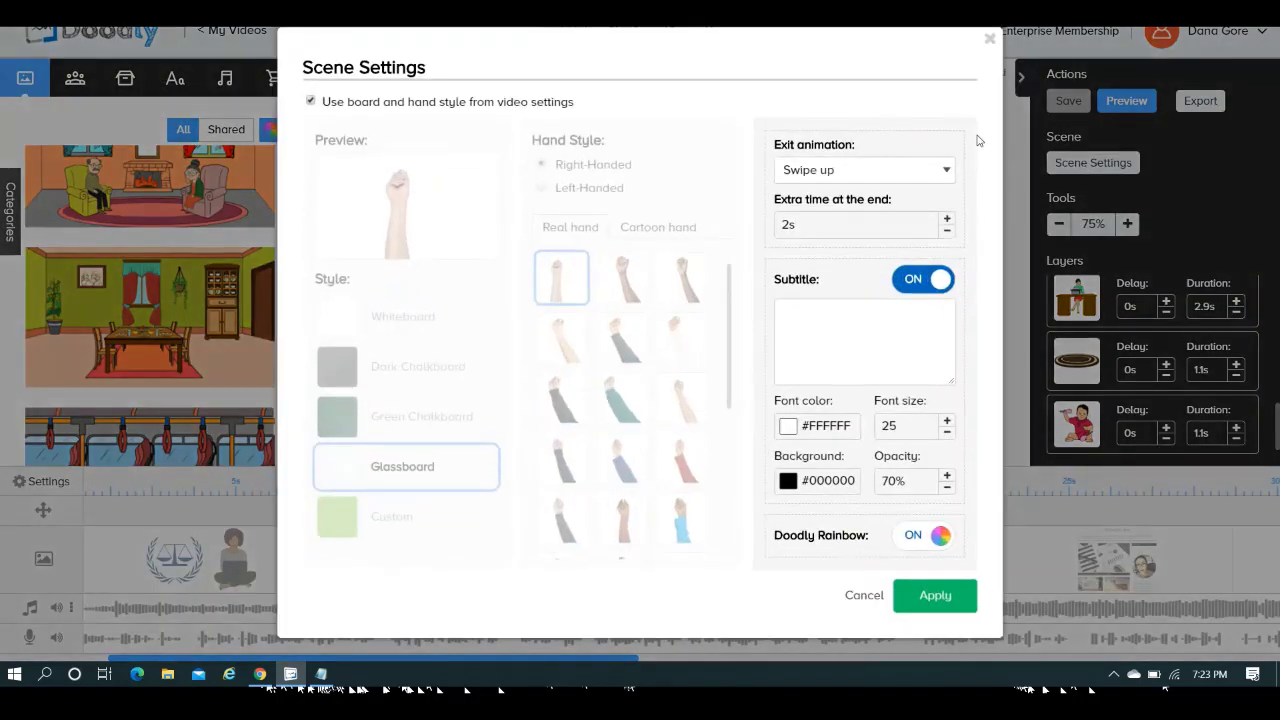
{"action": "left_click", "coordinate": [935, 596]}
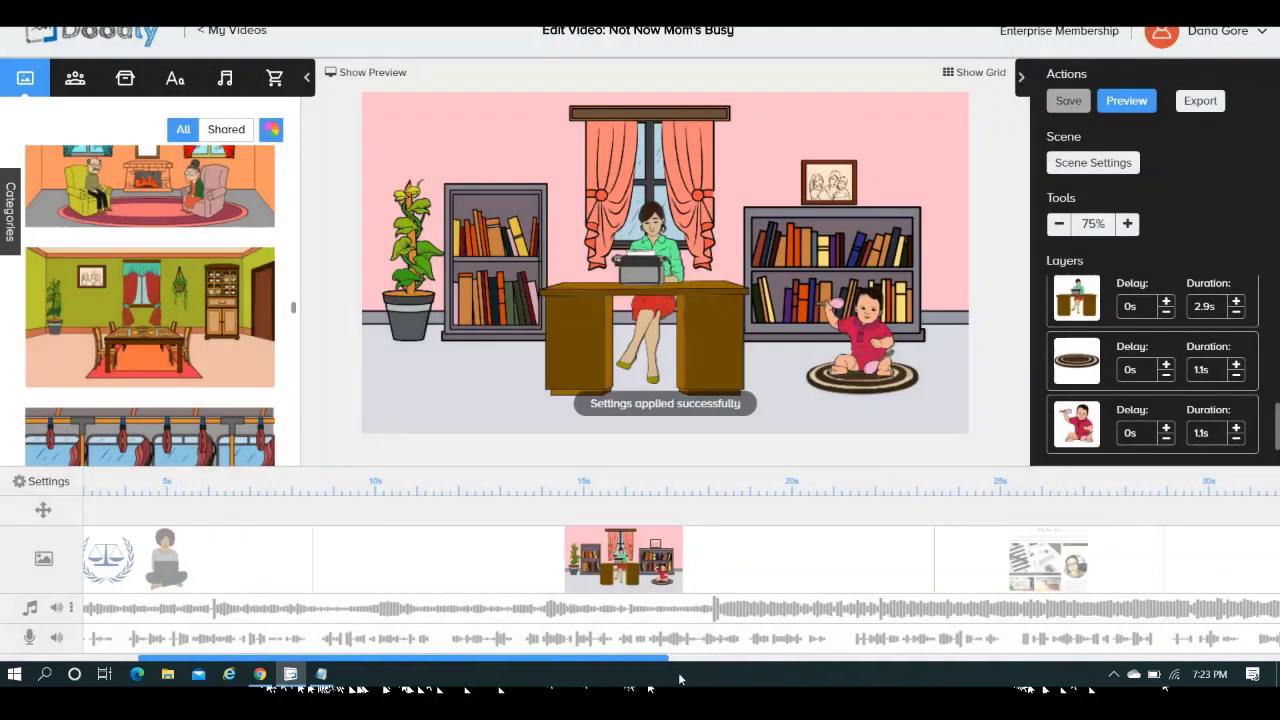
{"action": "scroll", "coordinate": [700, 575], "scroll_direction": "right", "scroll_amount": 3}
{"action": "left_click", "coordinate": [682, 569]}
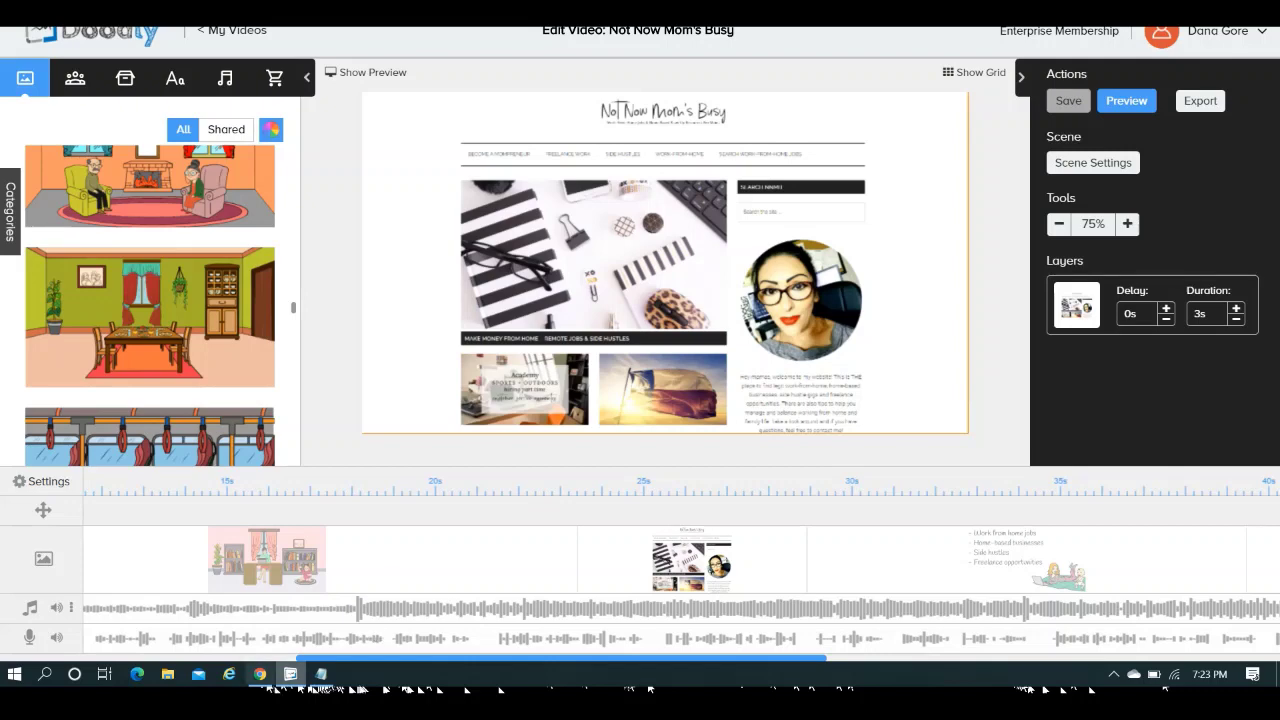
- Check the voiceover script, deselect the website screenshot, and reopen the office scene in Doodly
{"action": "left_click", "coordinate": [321, 676]}
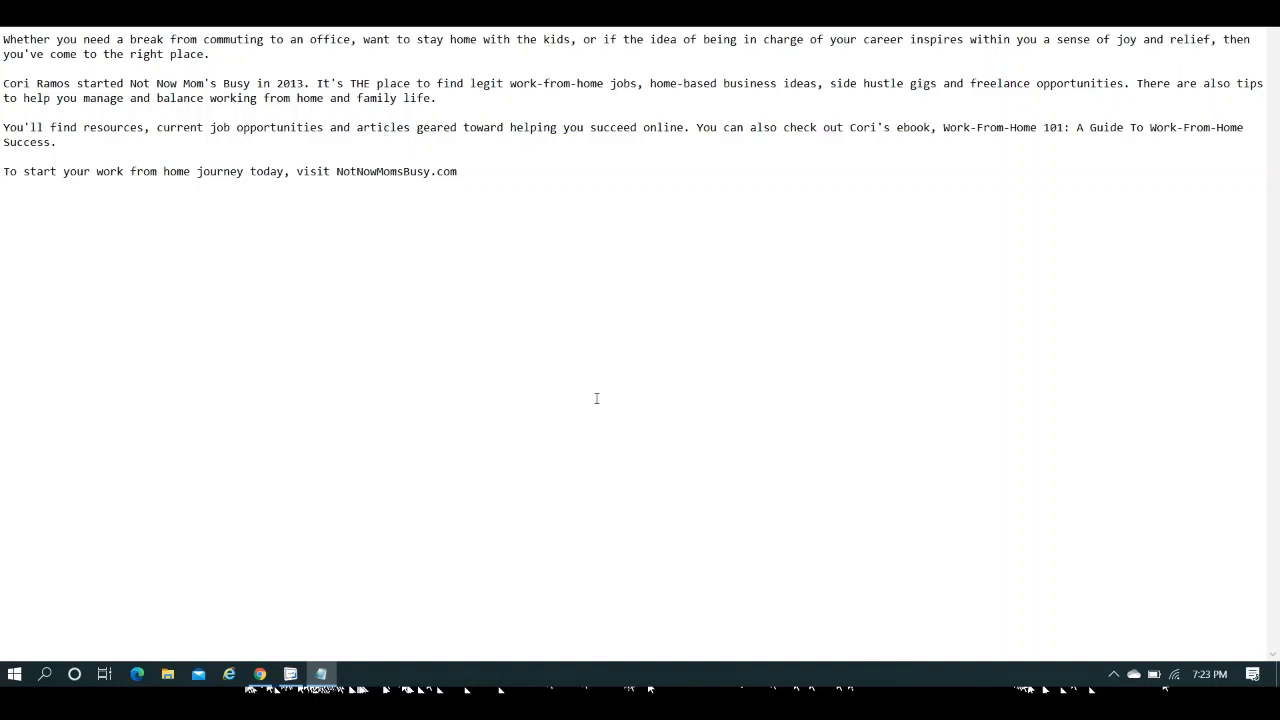
{"action": "left_click", "coordinate": [291, 675]}
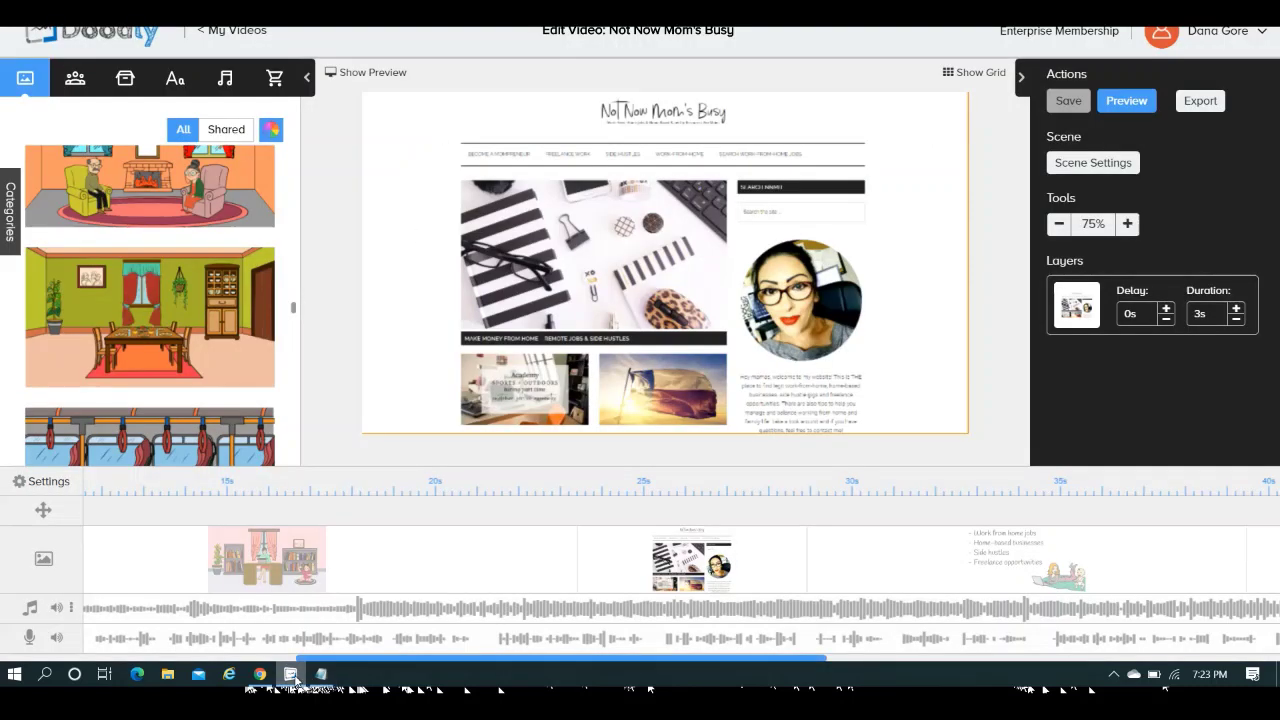
{"action": "left_click", "coordinate": [959, 443]}
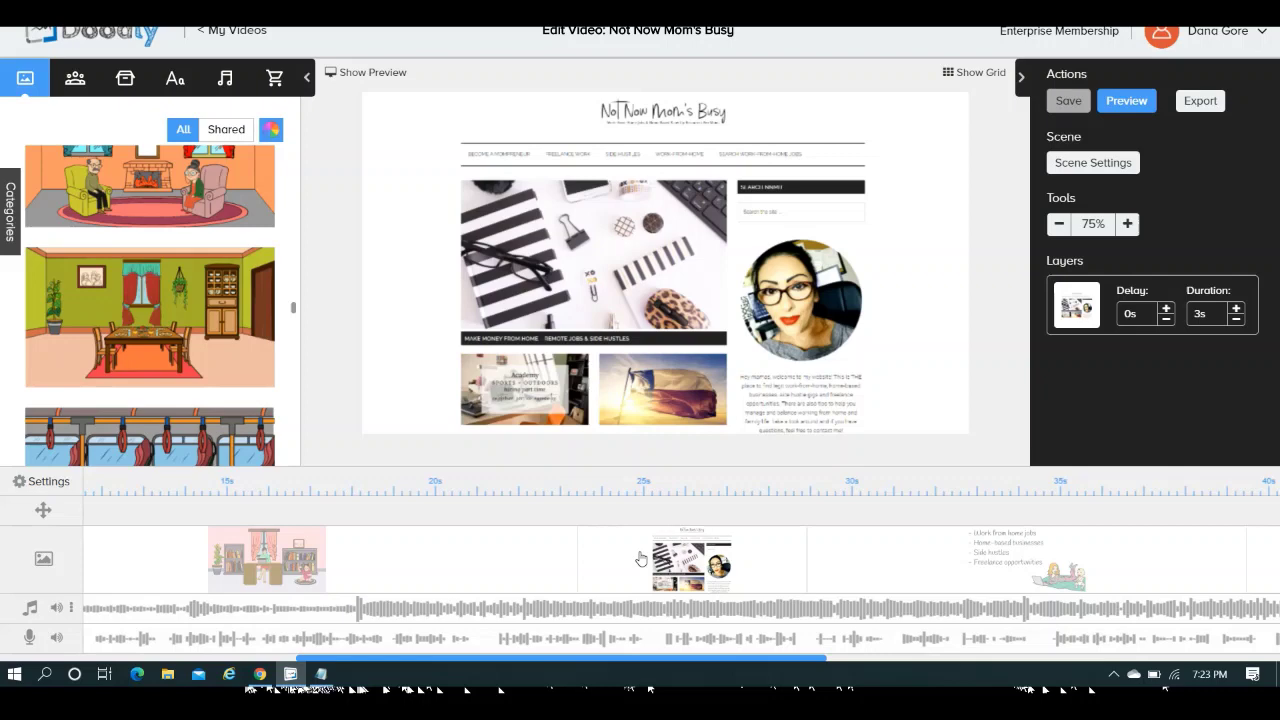
{"action": "left_click", "coordinate": [398, 565]}
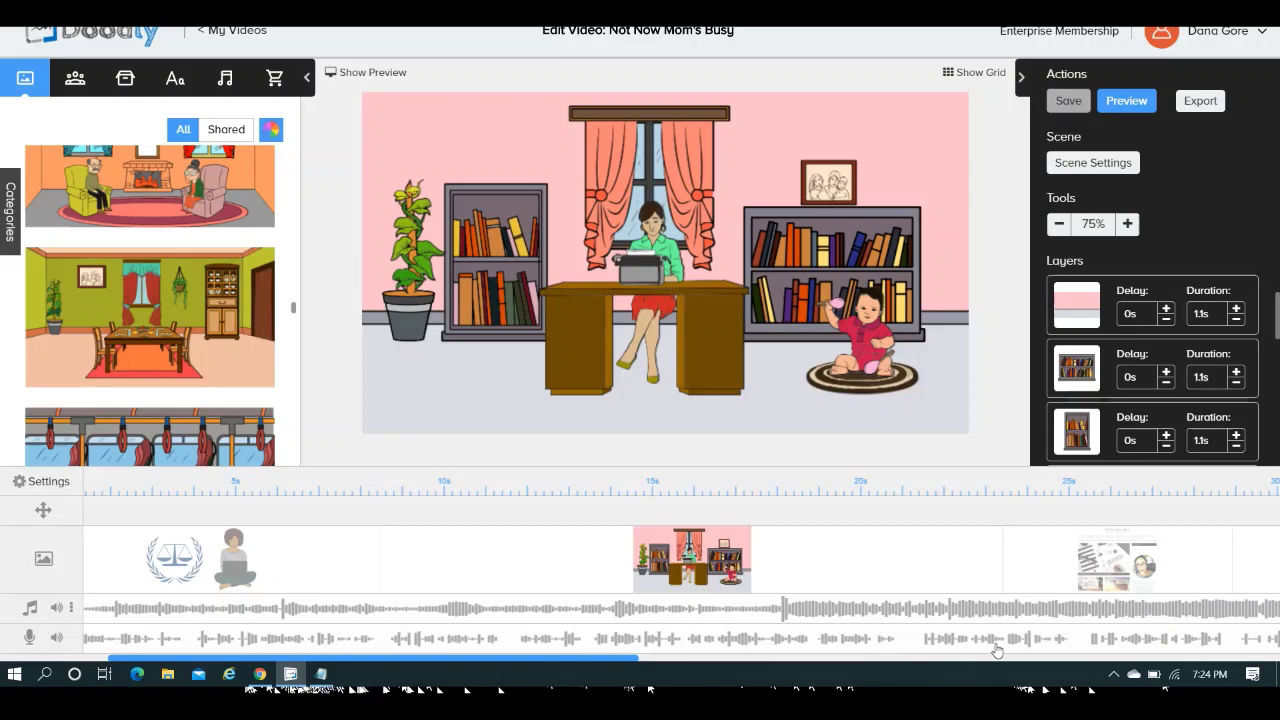
- Open the work-from-home bulleted list scene, select its text, and compare it with the Notepad script
{"action": "left_click", "coordinate": [826, 660]}
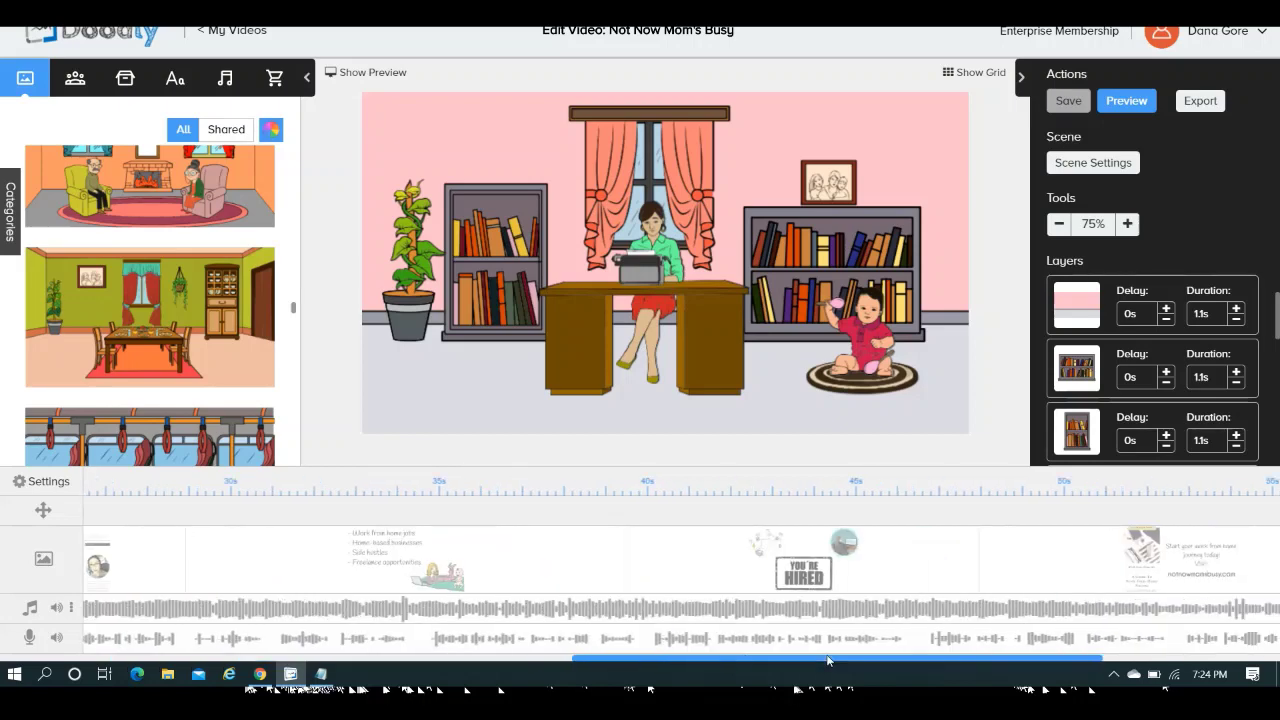
{"action": "left_click", "coordinate": [508, 572]}
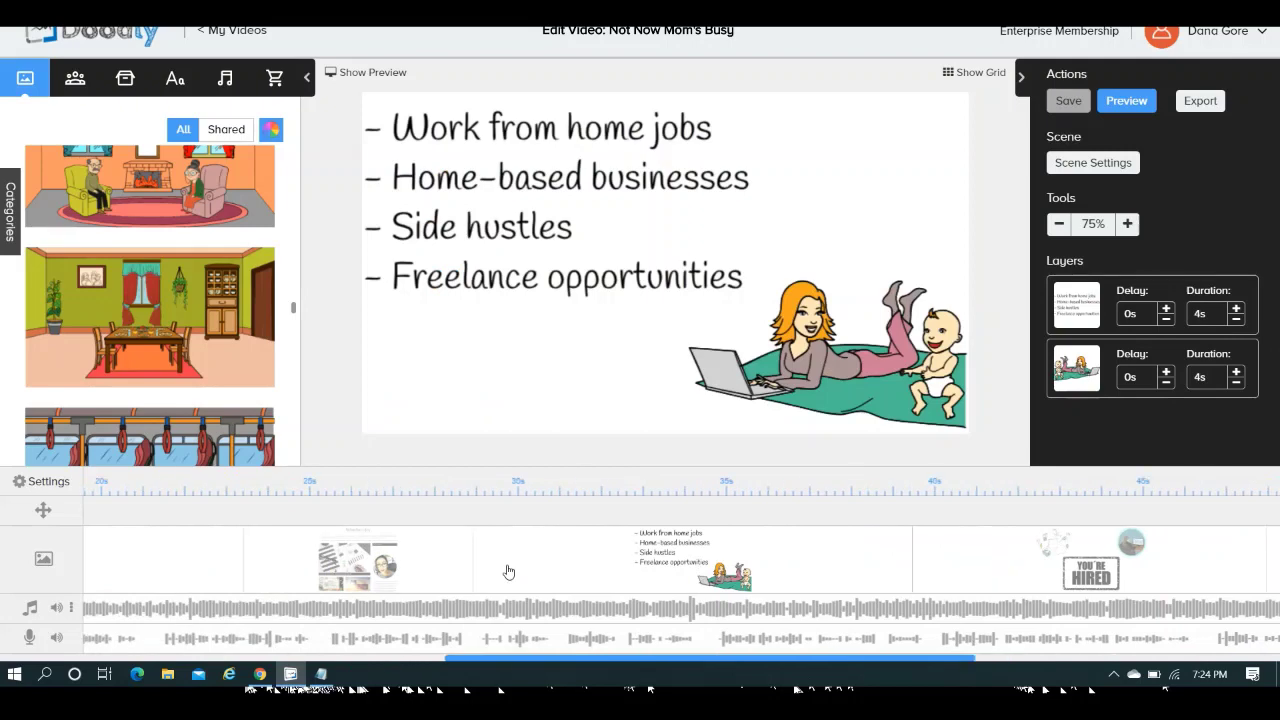
{"action": "left_click", "coordinate": [837, 161]}
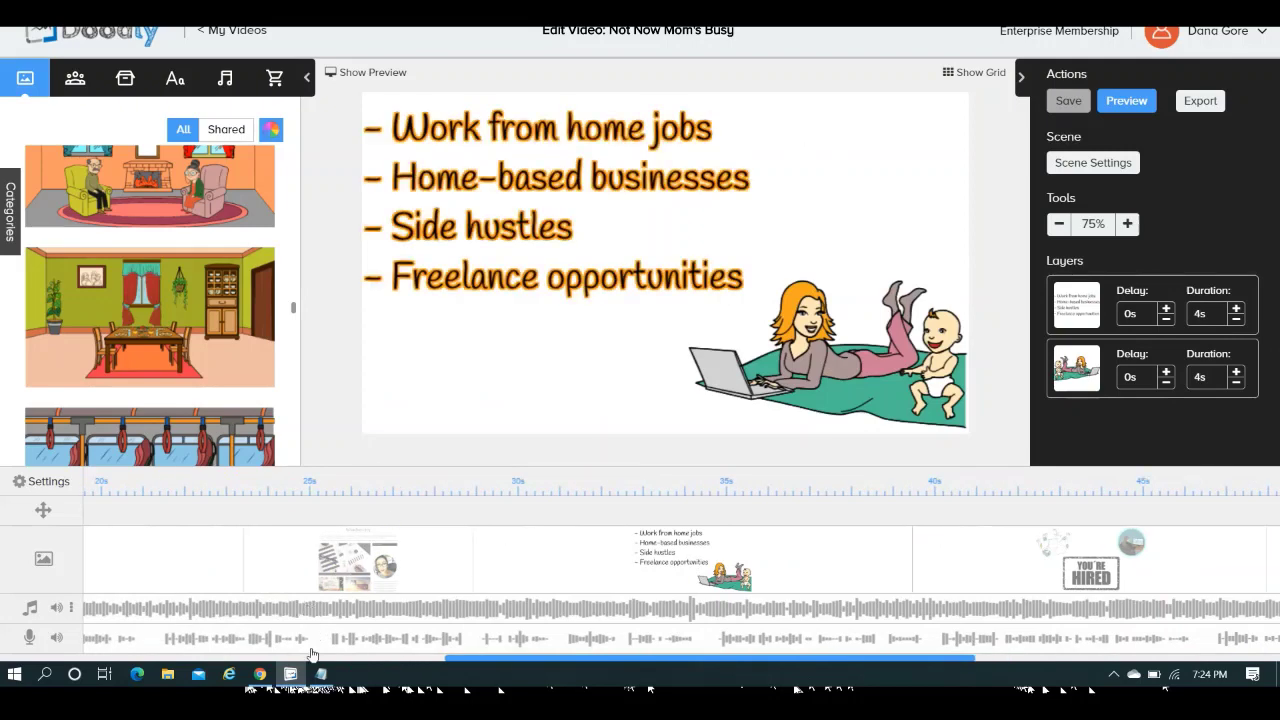
{"action": "left_click", "coordinate": [321, 673]}
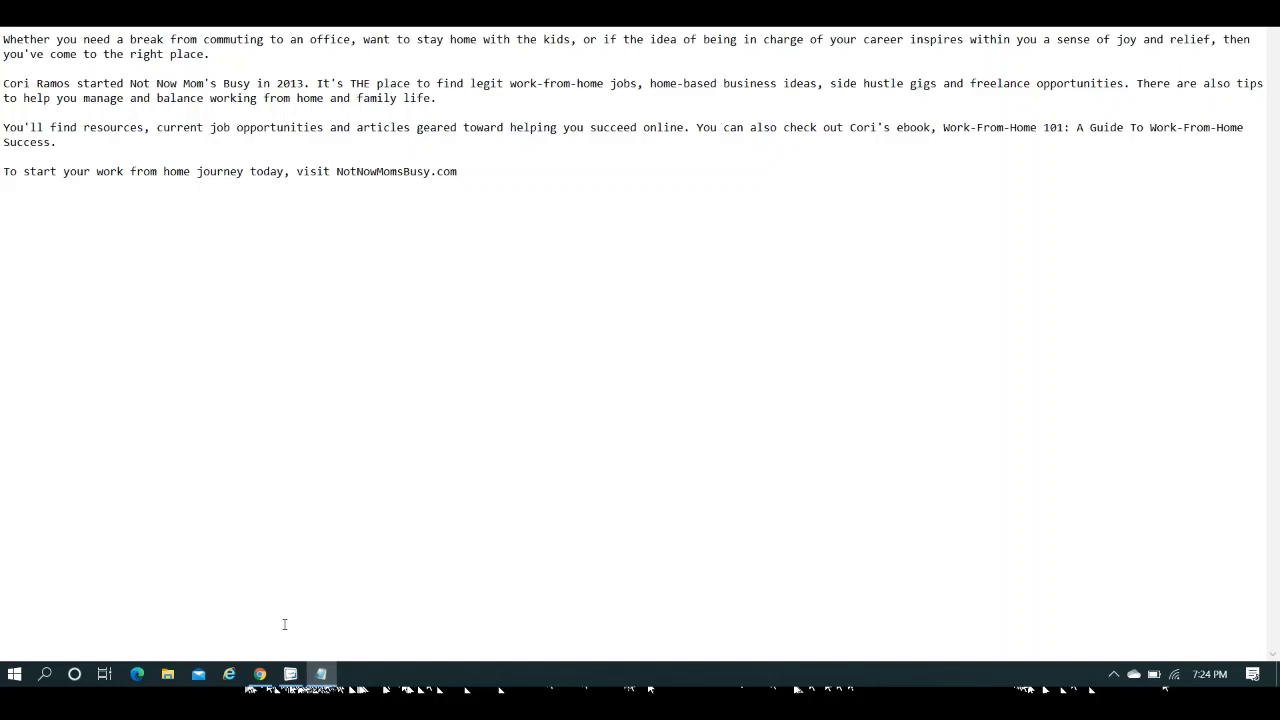
{"action": "left_click", "coordinate": [290, 674]}
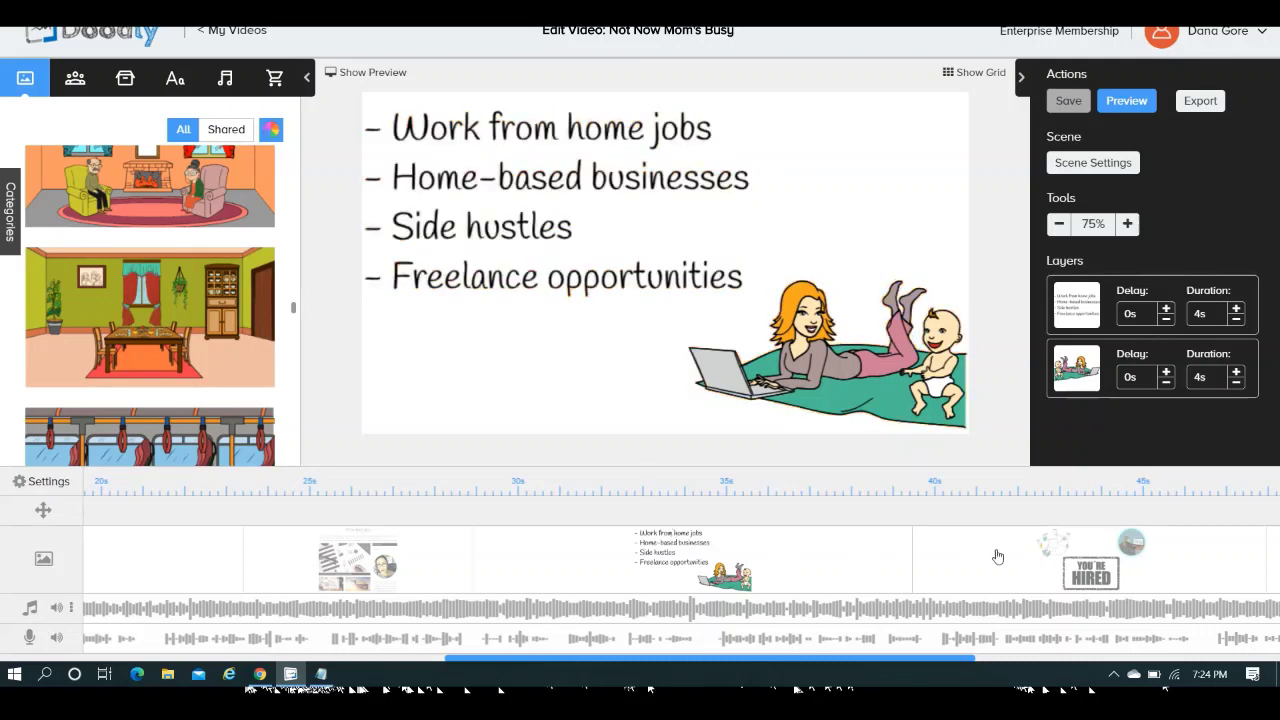
- Open the You're Hired scene and compare it against the voiceover script in Notepad
{"action": "left_click", "coordinate": [1037, 568]}
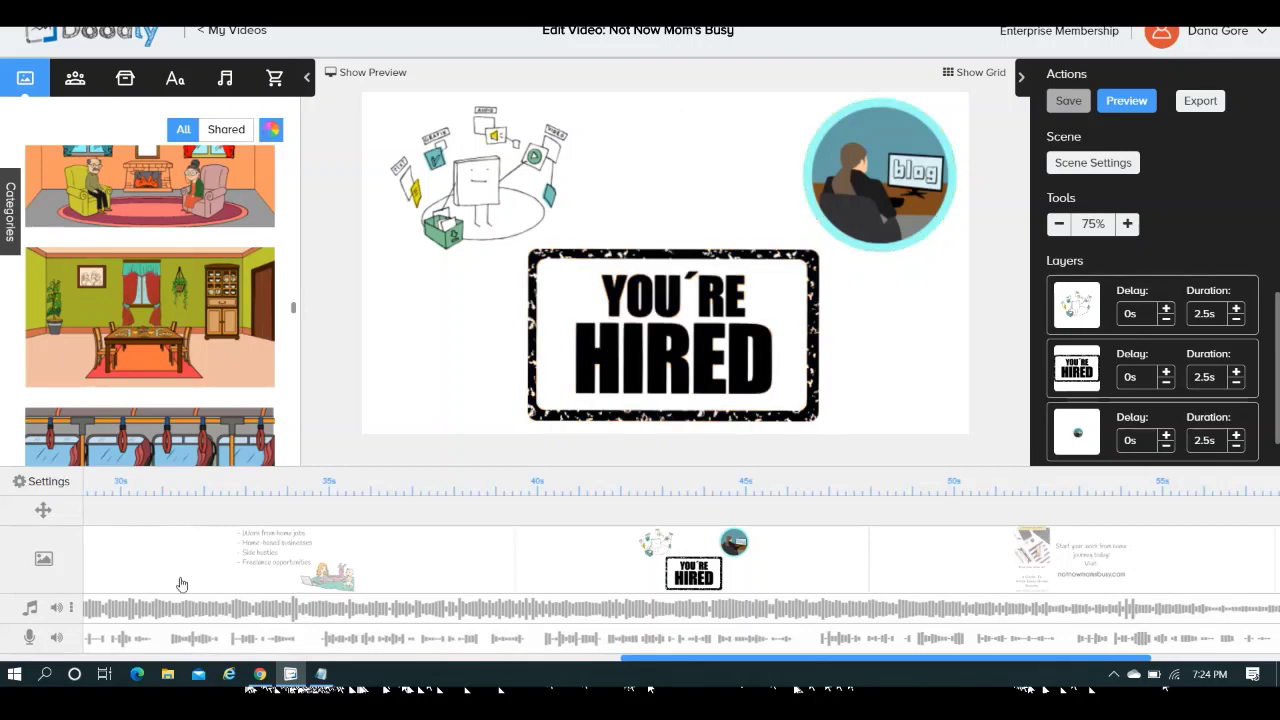
{"action": "left_click", "coordinate": [321, 676]}
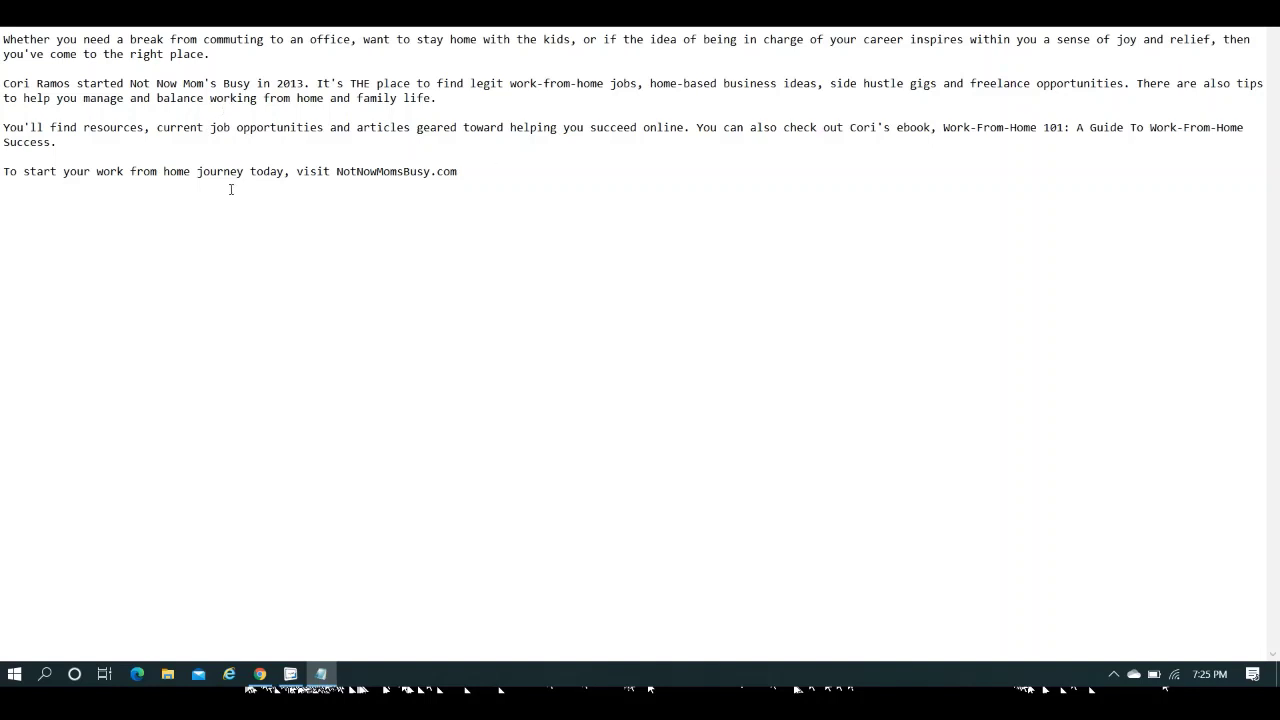
{"action": "left_click", "coordinate": [290, 675]}
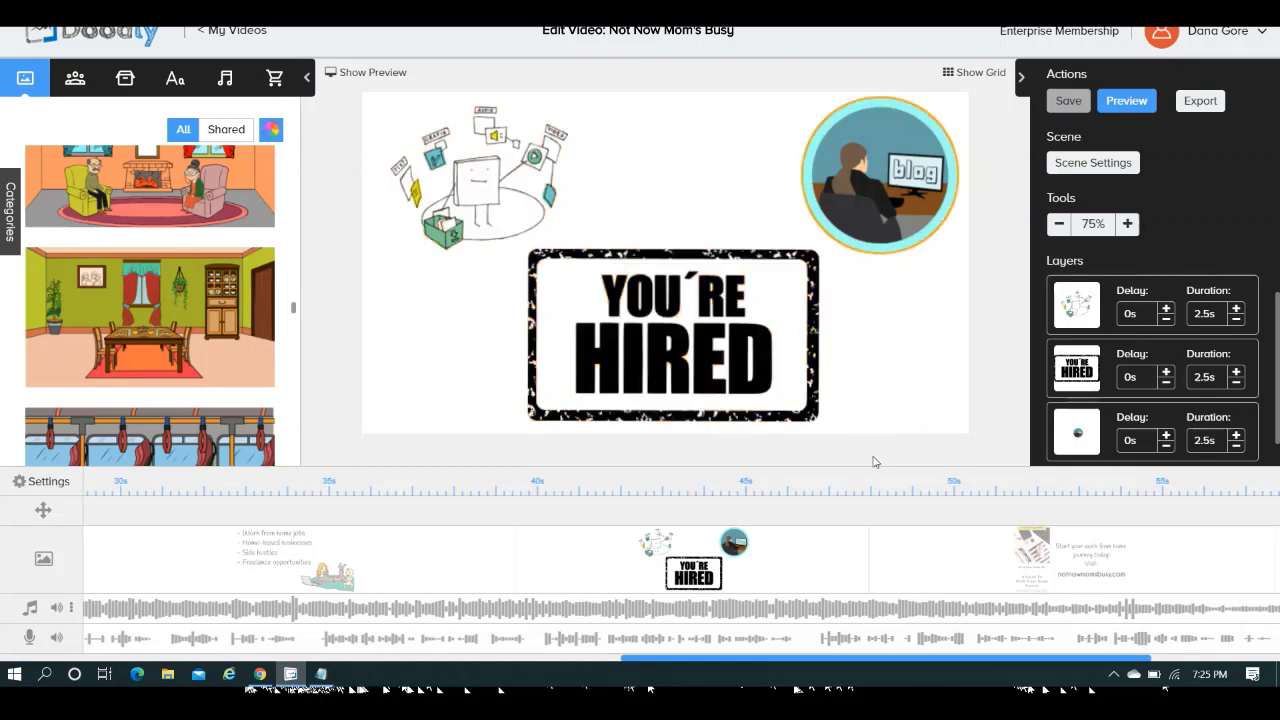
- Review the work-from-home journey scene, then open the closing I AM MY Imagination credits scene
{"action": "left_click", "coordinate": [1019, 567]}
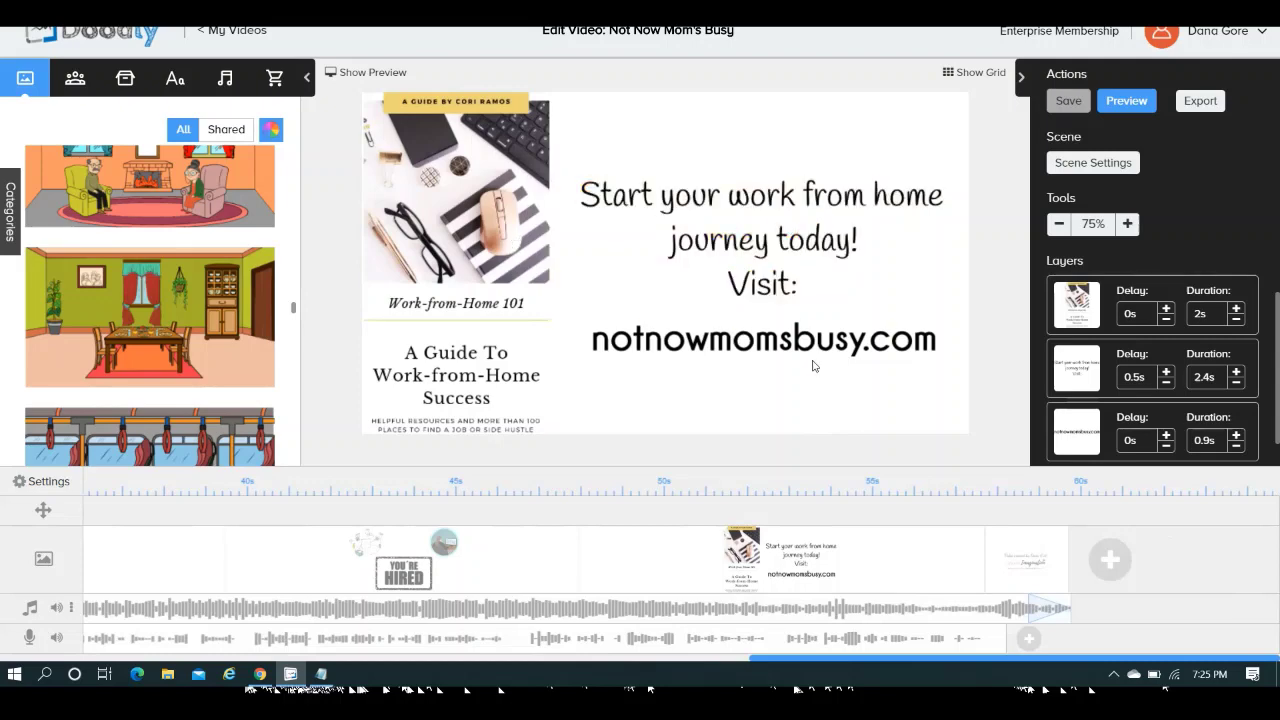
{"action": "left_click", "coordinate": [1021, 557]}
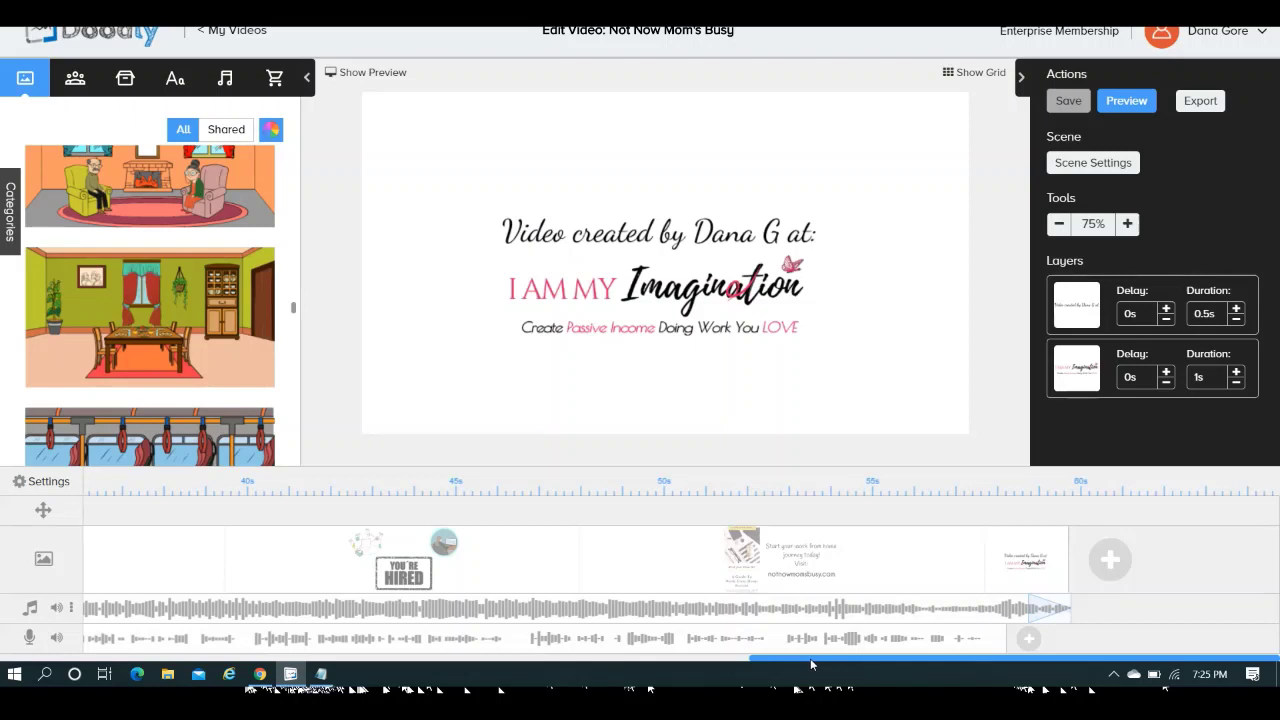
{"action": "left_click_drag", "start_coordinate": [810, 658], "coordinate": [143, 658]}
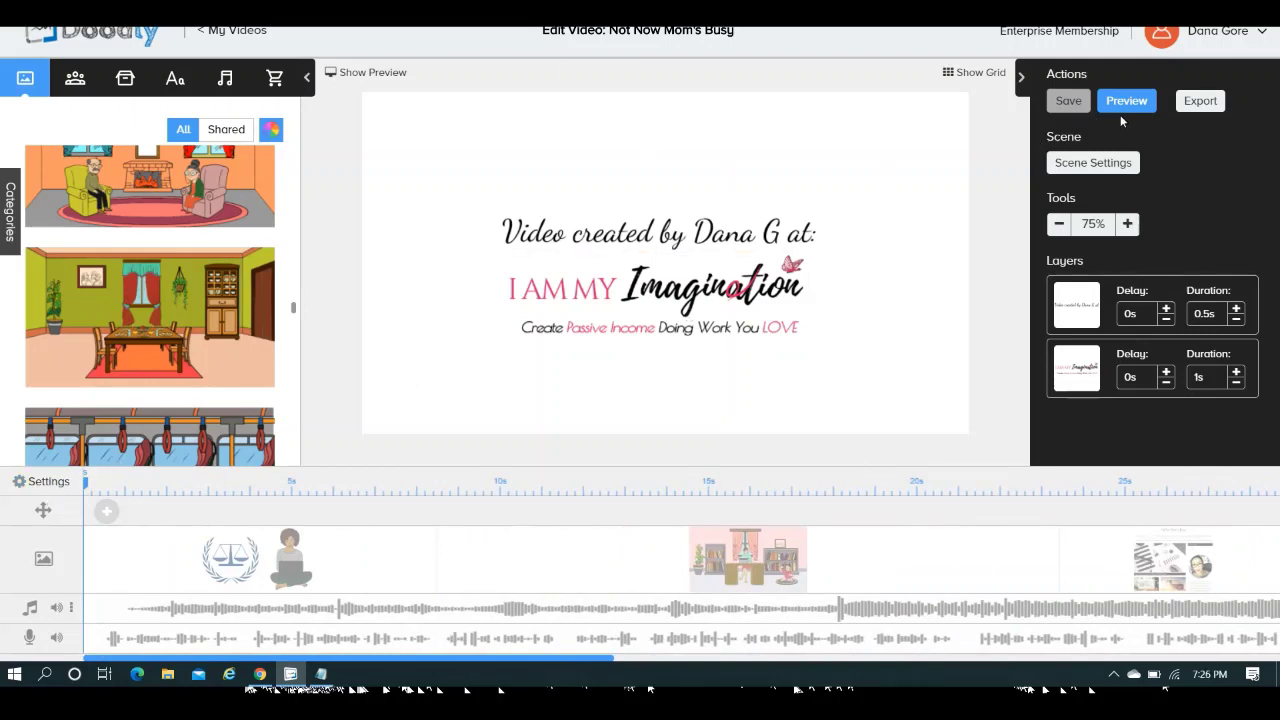
- Save the video and apply the square Facebook & Instagram 1000×1000 resolution
{"action": "left_click", "coordinate": [1068, 101]}
{"action": "left_click", "coordinate": [52, 485]}
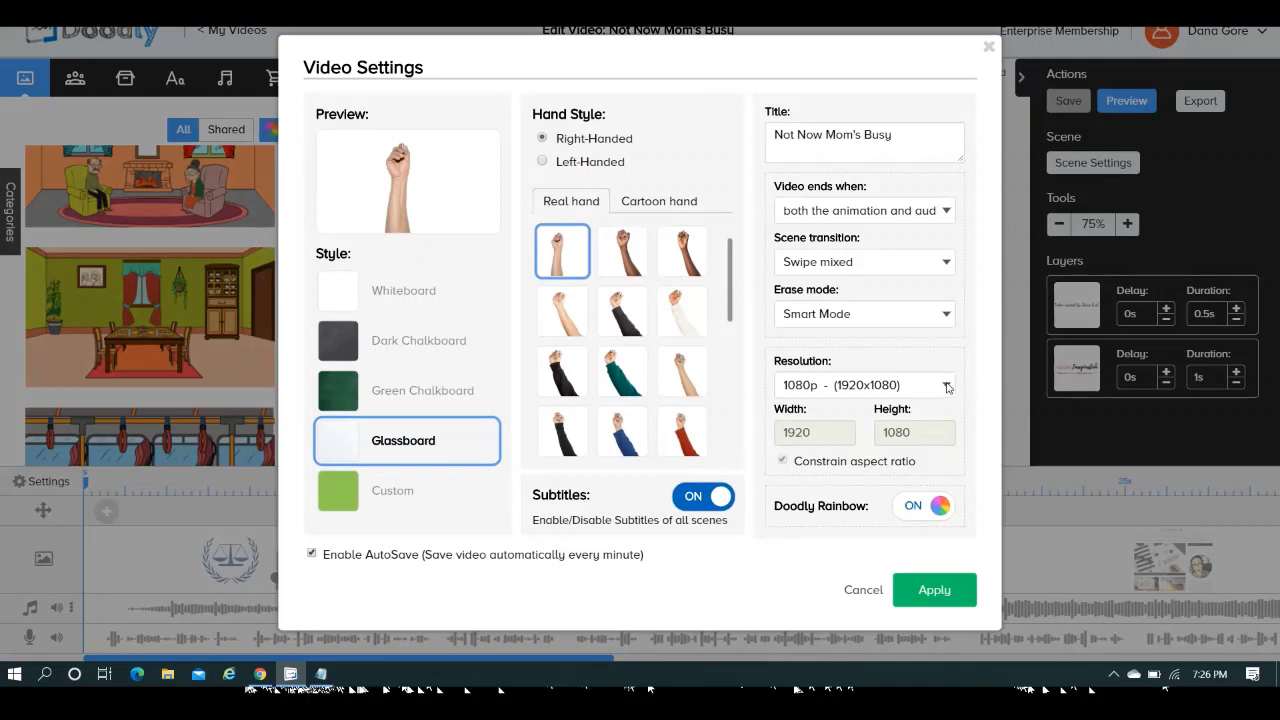
{"action": "left_click", "coordinate": [913, 390]}
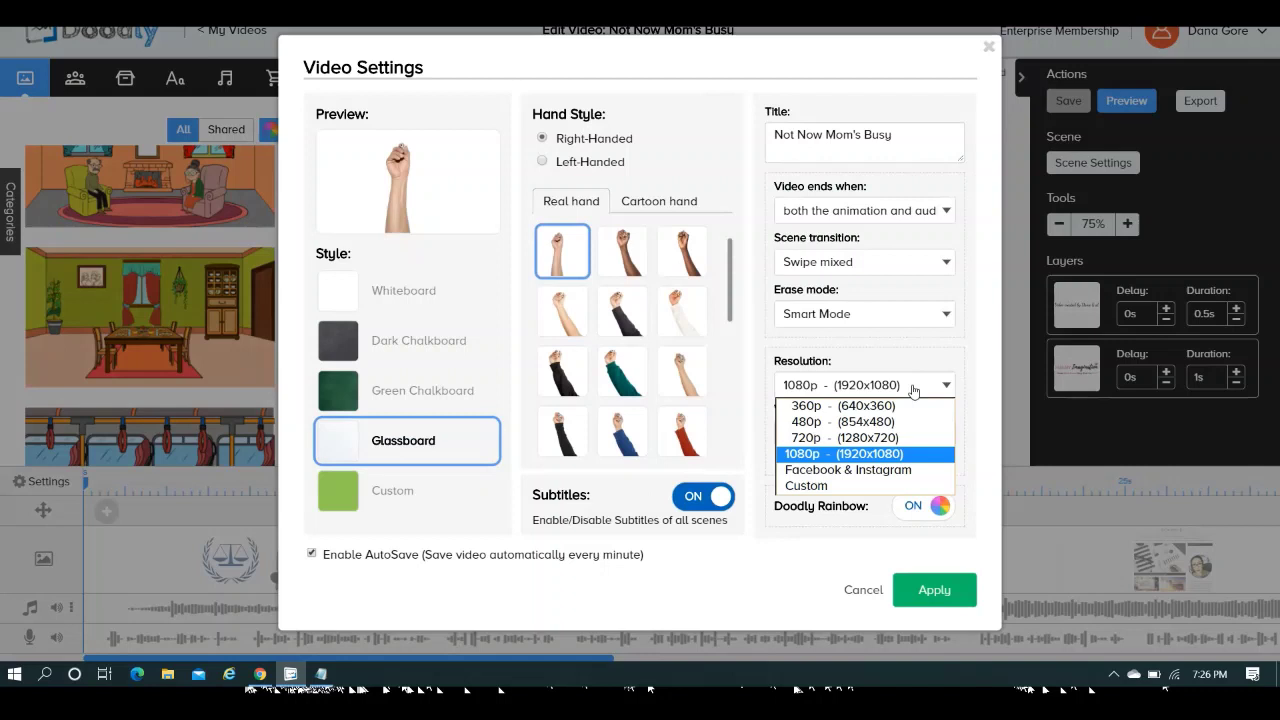
{"action": "left_click", "coordinate": [897, 470]}
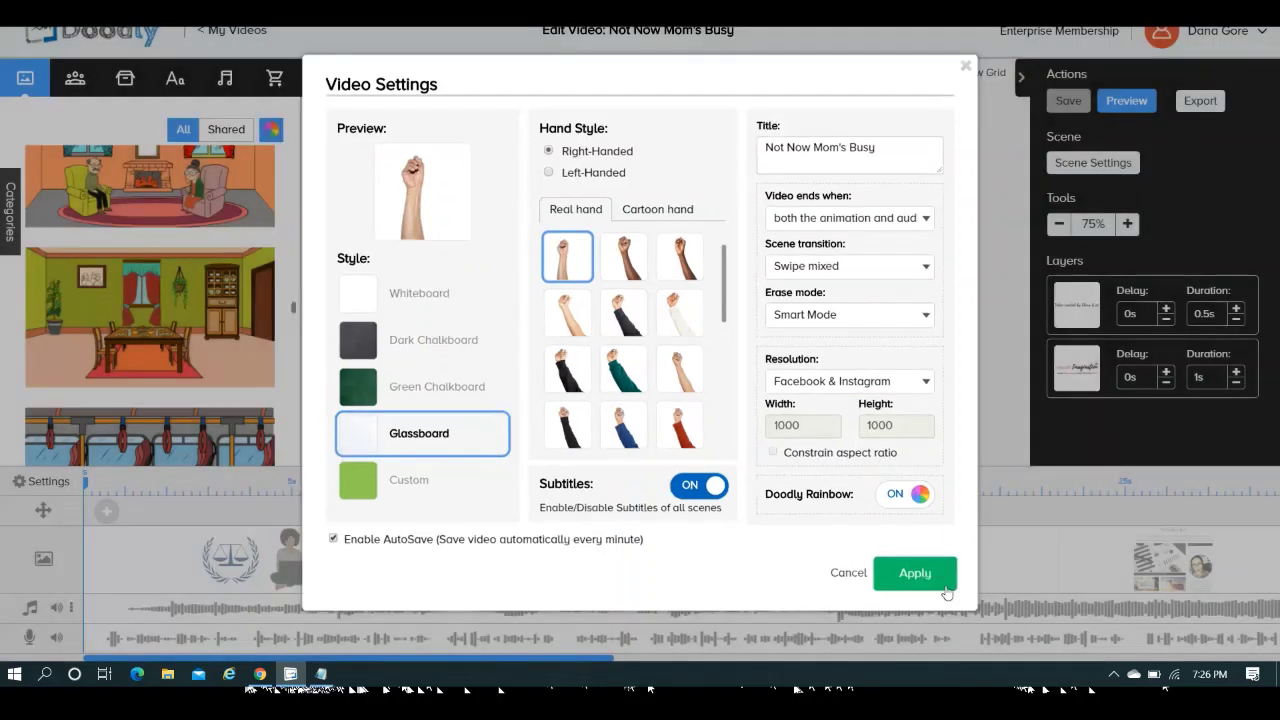
{"action": "left_click", "coordinate": [934, 590]}
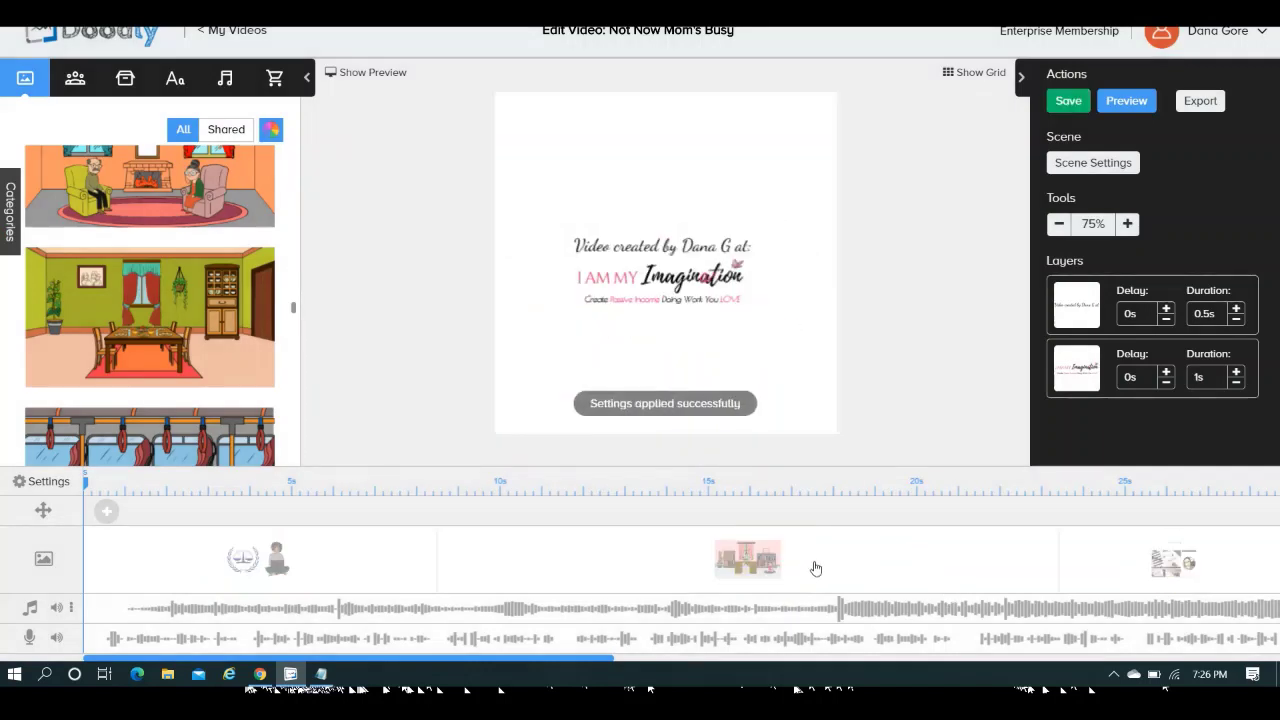
- Open the pink office scene and select its background image inside the square canvas
{"action": "left_click", "coordinate": [815, 568]}
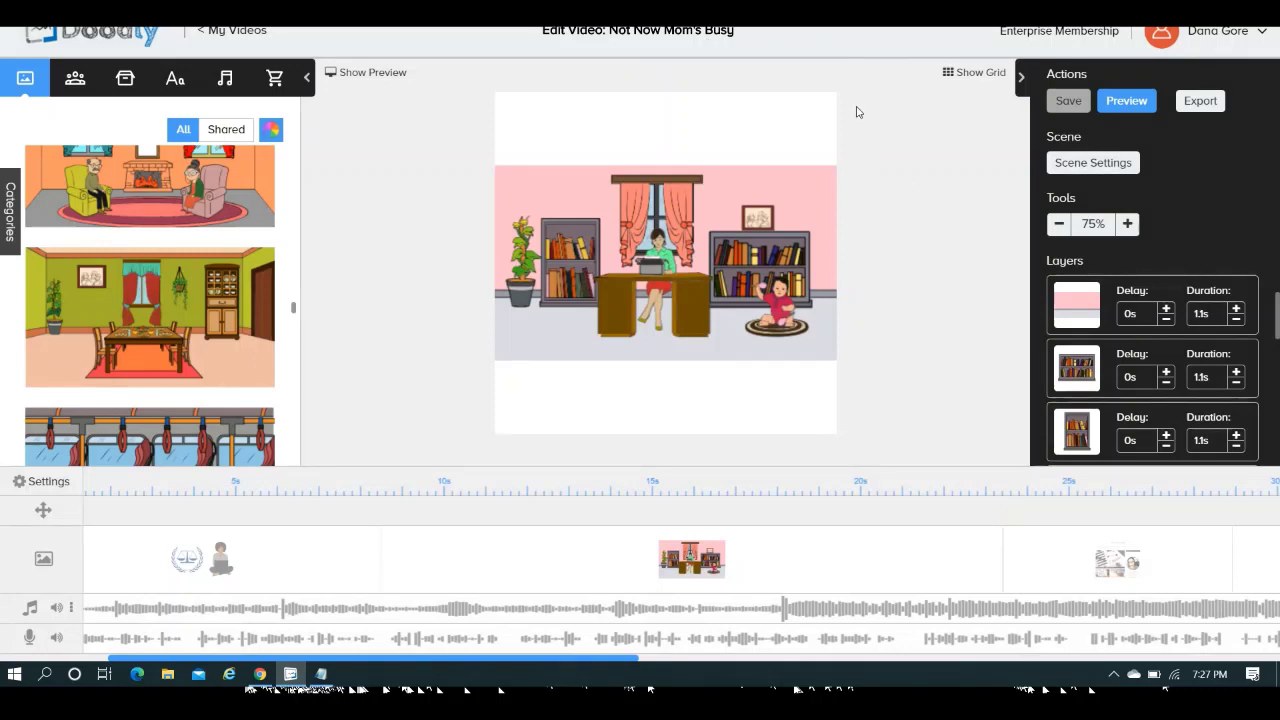
{"action": "left_click", "coordinate": [570, 268]}
{"action": "left_click", "coordinate": [760, 258]}
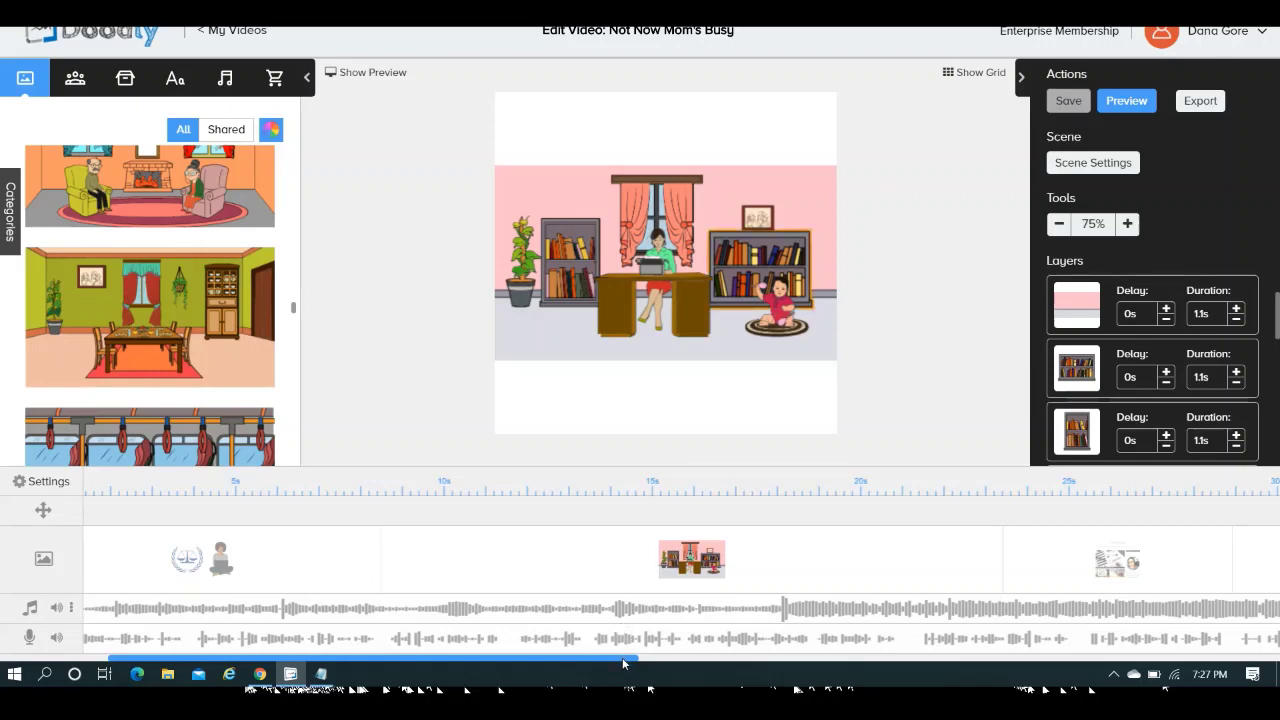
{"action": "left_click_drag", "start_coordinate": [621, 660], "coordinate": [552, 655]}
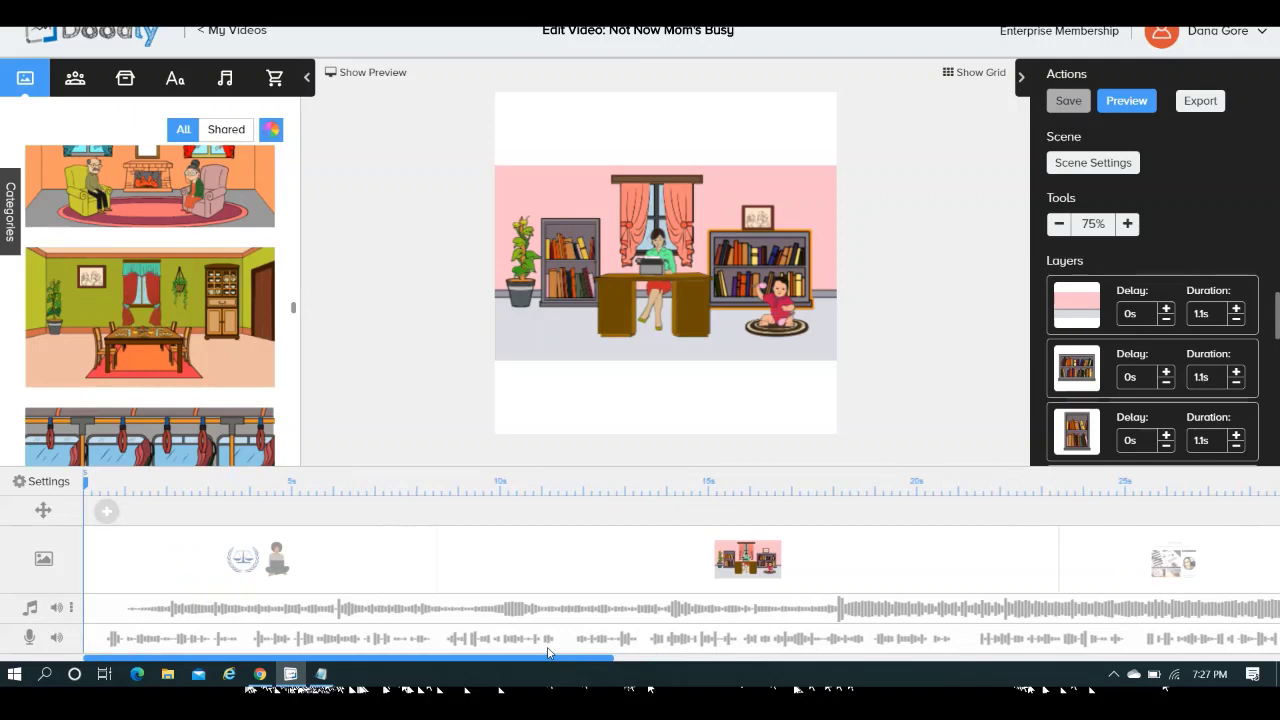